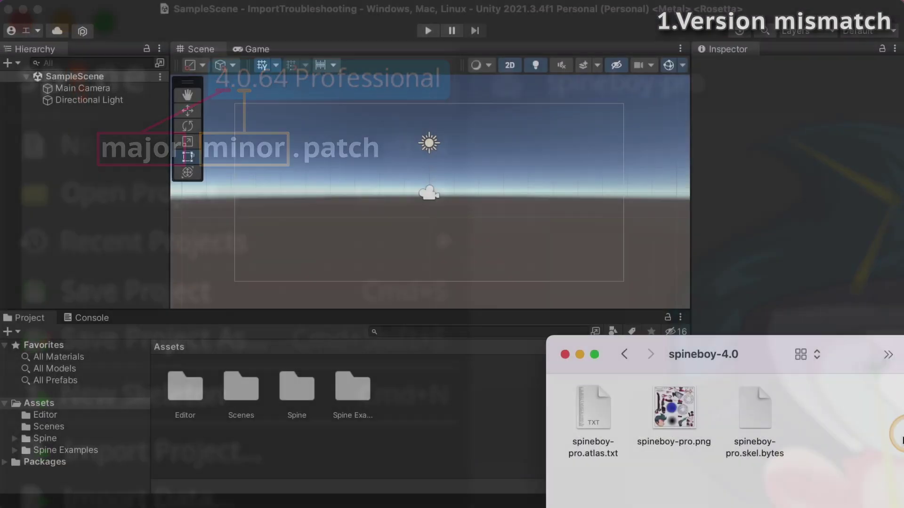
Drag the three spineboy-pro export files from Finder into Unity's Assets panel
{"action": "left_click_drag", "start_coordinate": [800, 466], "coordinate": [452, 388]}
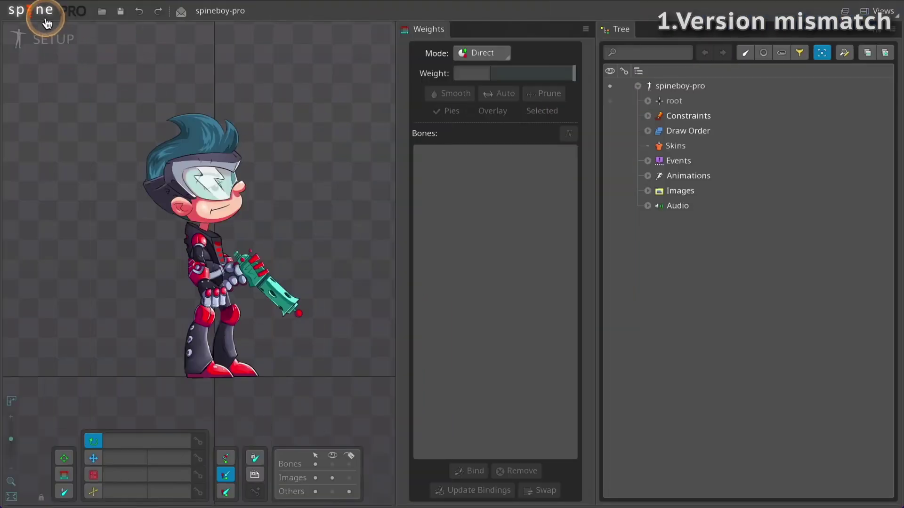
Open Spine's JSON export dialog and list its export versions (4.1, 4.0, 3.8, 3.7, 3.6)
{"action": "left_click", "coordinate": [45, 18]}
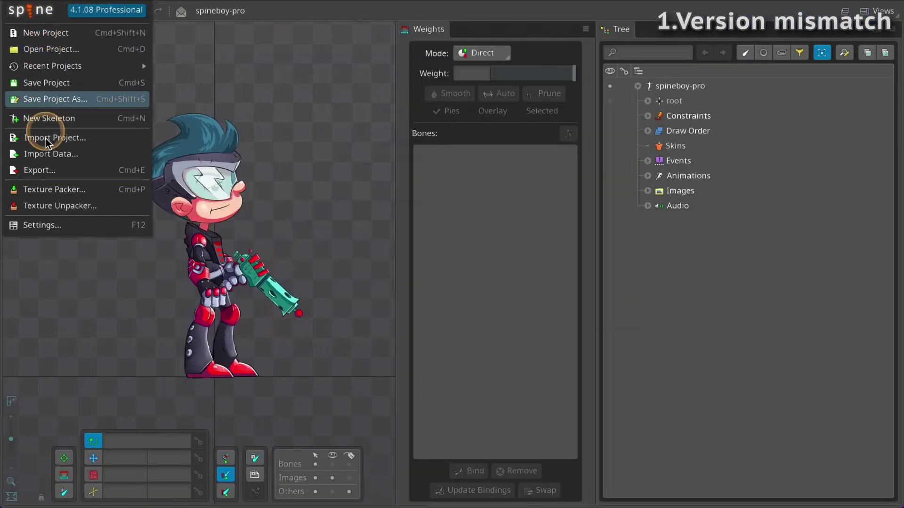
{"action": "left_click", "coordinate": [59, 170]}
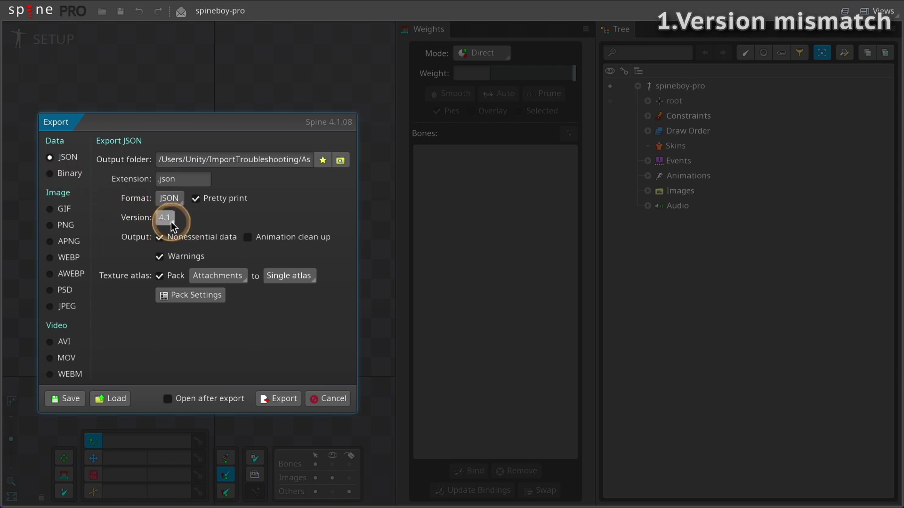
{"action": "left_click", "coordinate": [165, 218]}
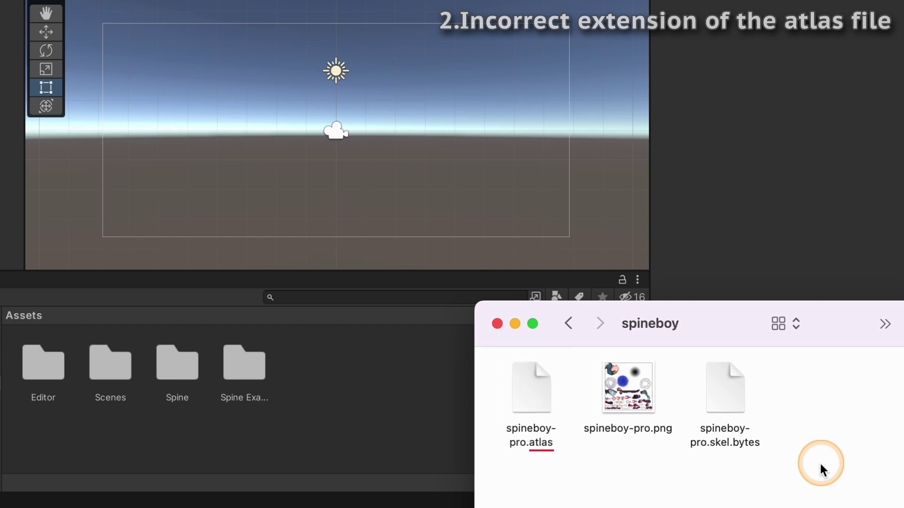
Import spineboy-pro.atlas, spineboy-pro.png and spineboy-pro.skel.bytes into Unity's Assets
{"action": "left_click_drag", "start_coordinate": [820, 464], "coordinate": [353, 371]}
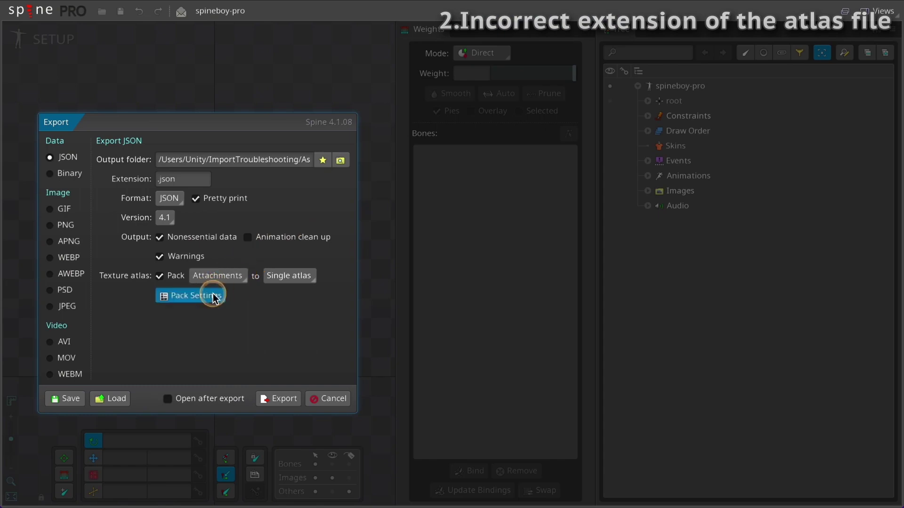
Change the atlas extension in Pack Settings to .atlas.txt
{"action": "left_click", "coordinate": [210, 294]}
{"action": "left_click", "coordinate": [380, 328]}
{"action": "type", "text": ".txt"}
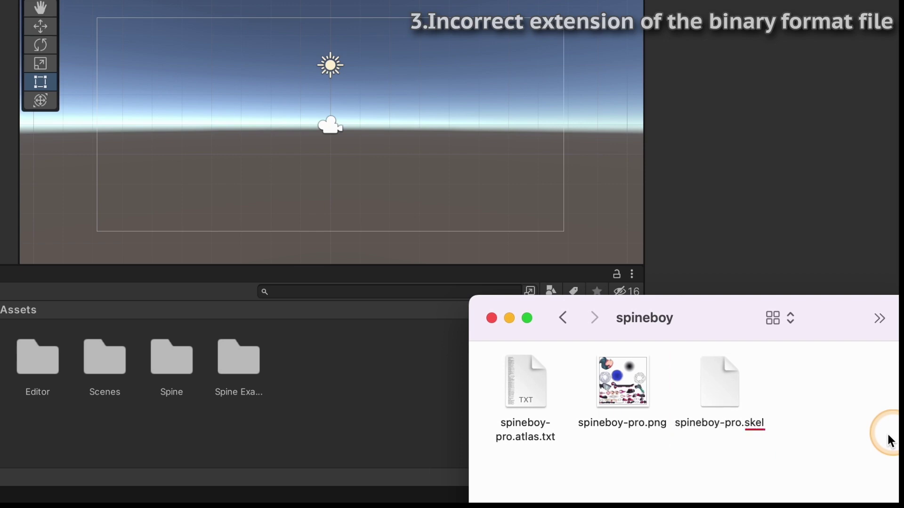
Import the spineboy files, view the Console's .skel warning, and set the binary extension to .skel.bytes
{"action": "left_click_drag", "start_coordinate": [784, 467], "coordinate": [332, 388]}
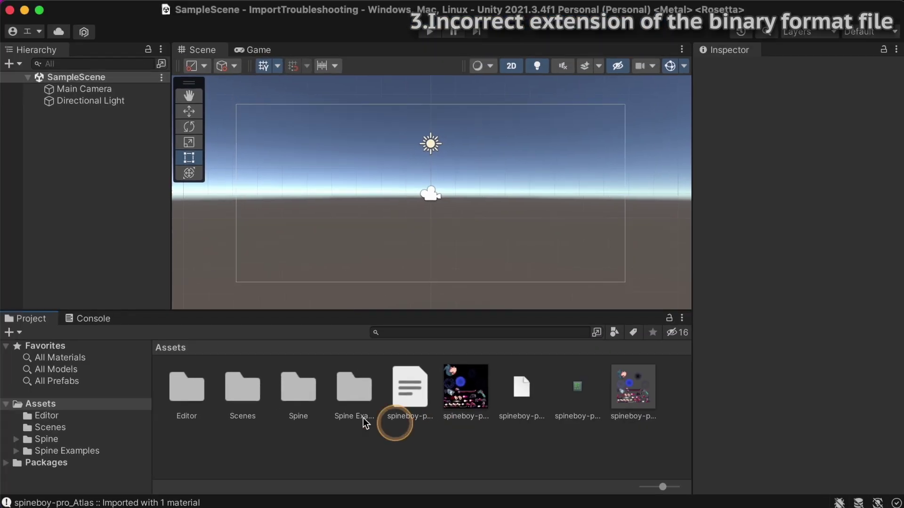
{"action": "left_click", "coordinate": [101, 325]}
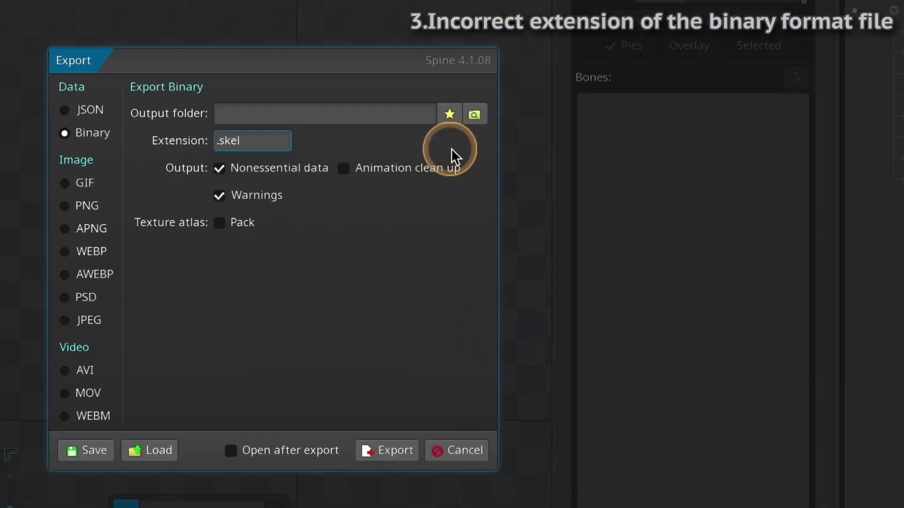
{"action": "left_click", "coordinate": [272, 141]}
{"action": "type", "text": ".bytes"}
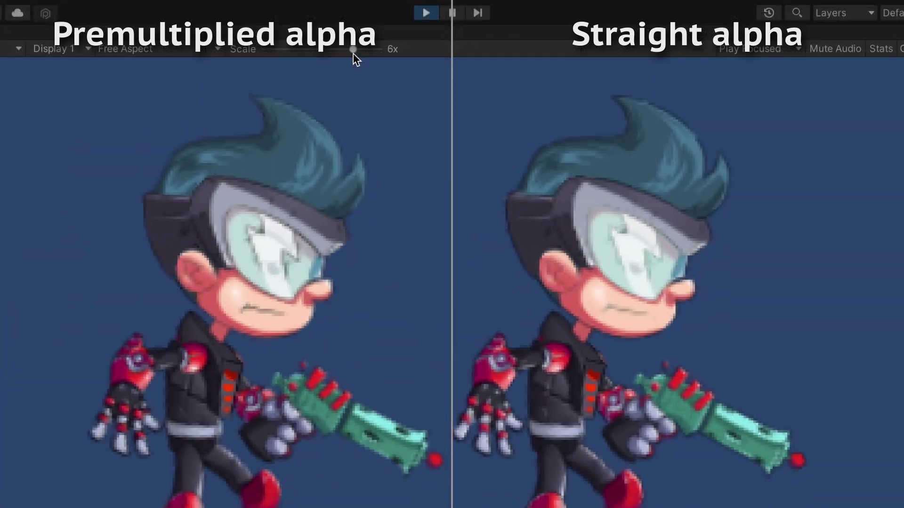
Scale the Game view to 8x to compare premultiplied and straight alpha edges
{"action": "left_click_drag", "start_coordinate": [353, 53], "coordinate": [364, 55]}
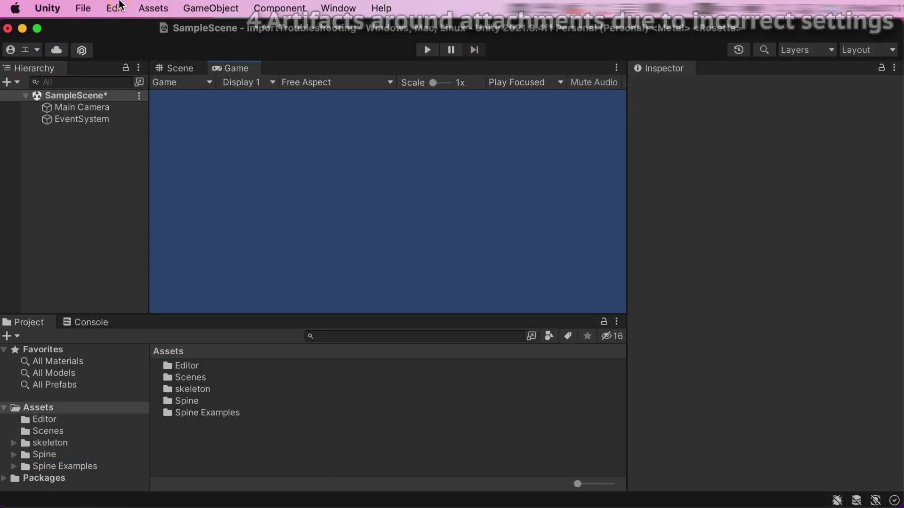
Open the Player project settings and check that Color Space is Linear
{"action": "left_click", "coordinate": [115, 7]}
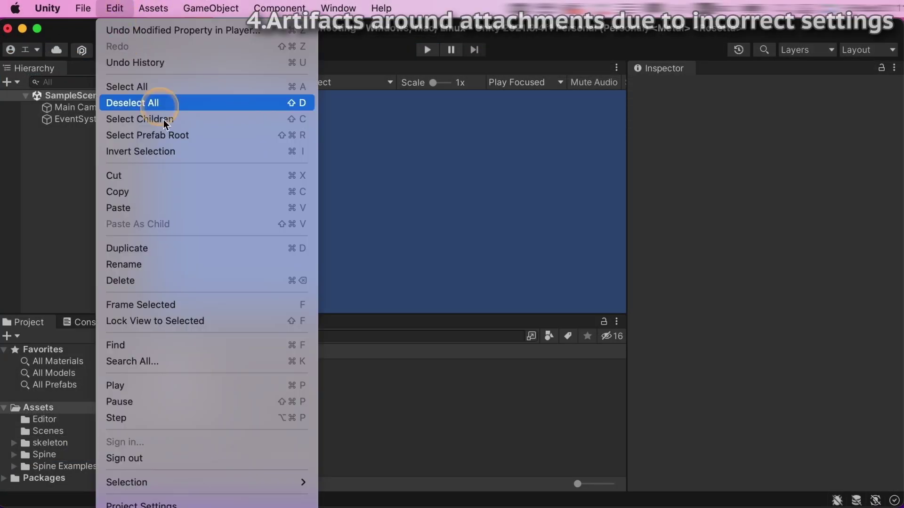
{"action": "scroll", "coordinate": [197, 349], "scroll_direction": "down", "scroll_amount": 2}
{"action": "left_click", "coordinate": [213, 490]}
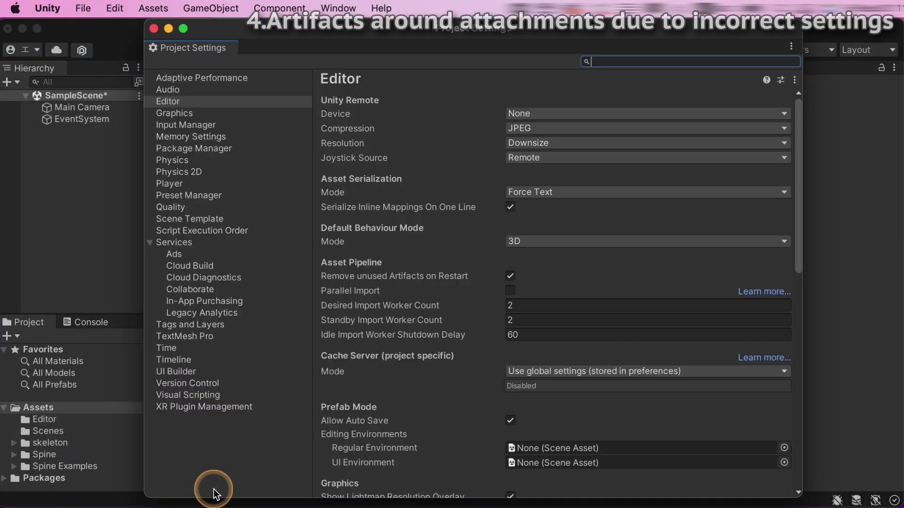
{"action": "left_click", "coordinate": [235, 185]}
{"action": "left_click", "coordinate": [661, 411]}
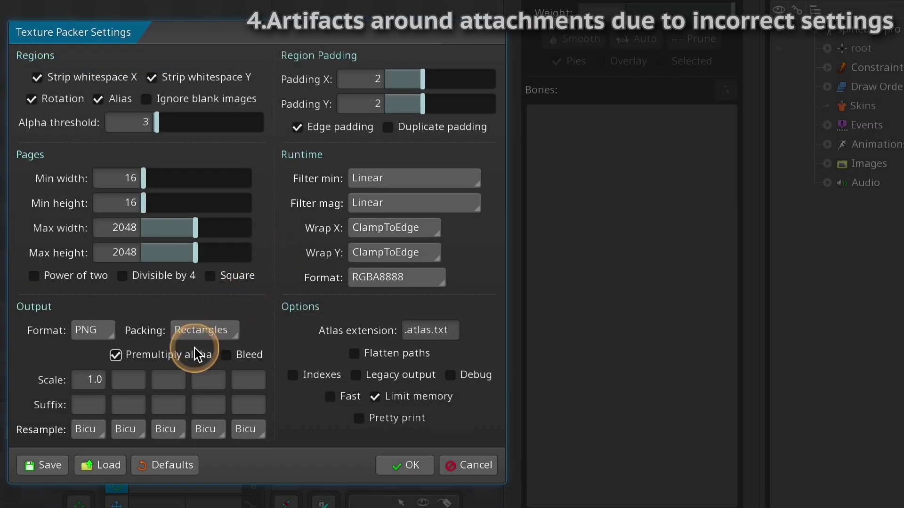
Disable Premultiply alpha and enable Bleed in Spine's texture packer settings
{"action": "left_click", "coordinate": [196, 354]}
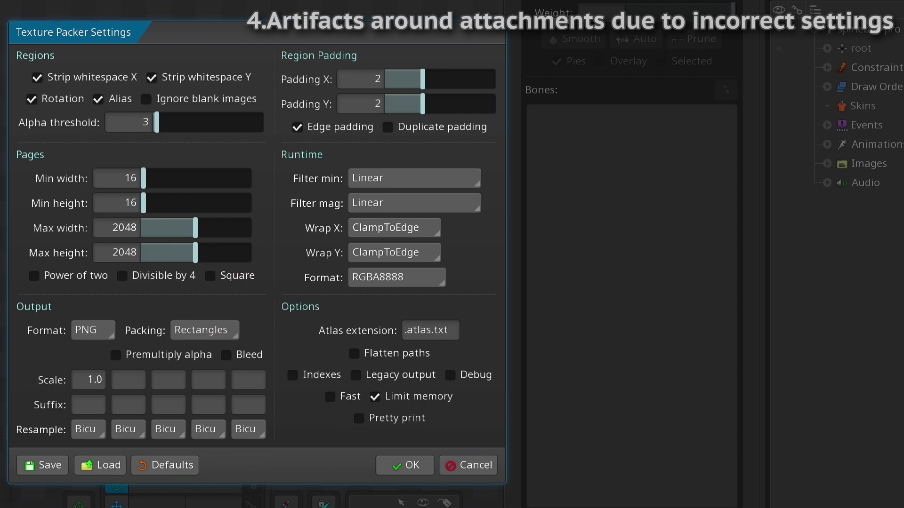
{"action": "left_click", "coordinate": [254, 358]}
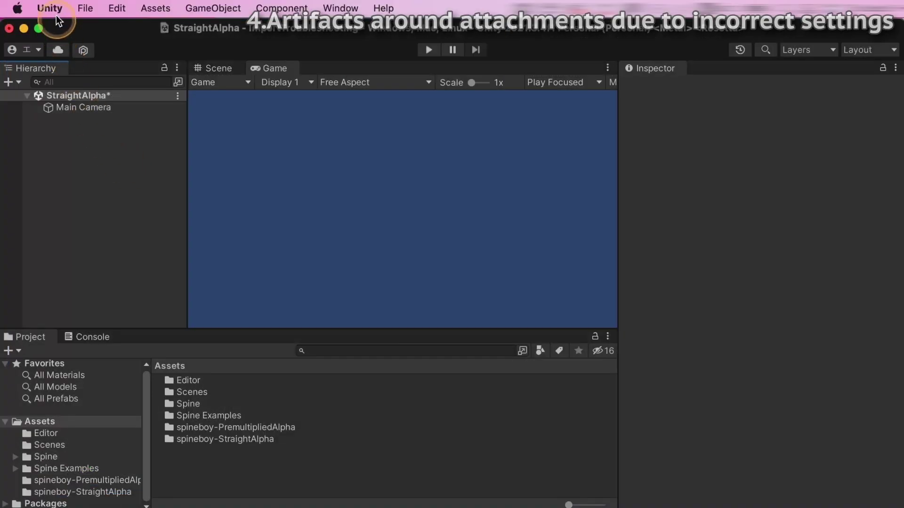
In Unity's Spine preferences, set the atlas texture preset to StraightAlphaPreset
{"action": "left_click", "coordinate": [51, 9]}
{"action": "left_click", "coordinate": [72, 46]}
{"action": "left_click", "coordinate": [193, 258]}
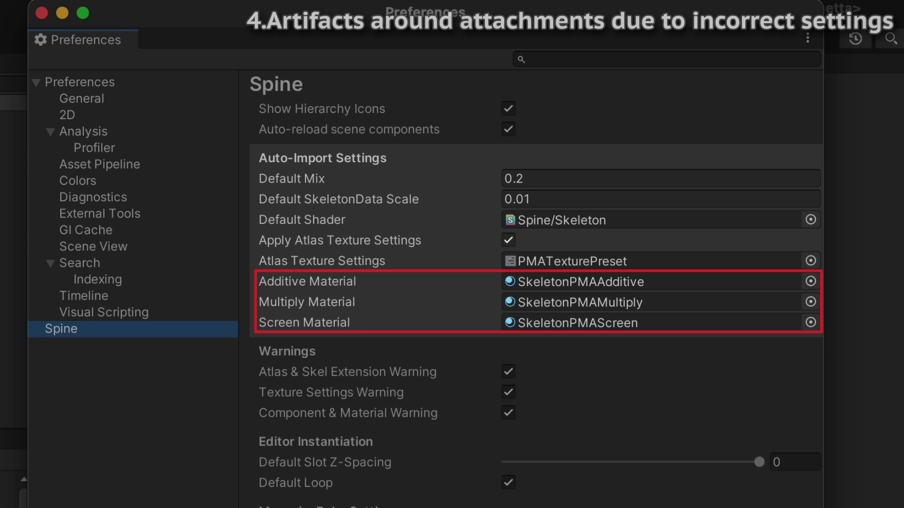
{"action": "left_click", "coordinate": [809, 261]}
{"action": "double_click", "coordinate": [234, 117]}
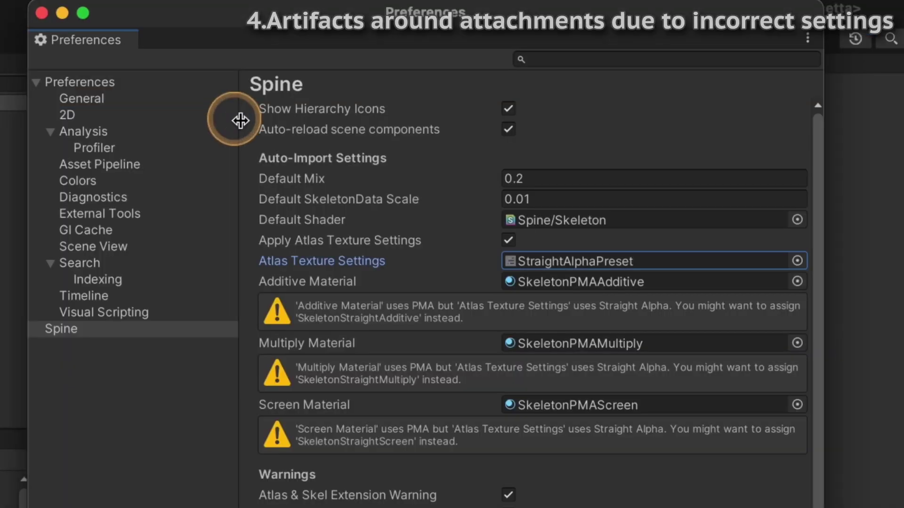
Assign SkeletonStraightAdditive, SkeletonStraightMultiply and SkeletonStraightScreen as the additive, multiply and screen materials
{"action": "left_click", "coordinate": [797, 281]}
{"action": "double_click", "coordinate": [465, 406]}
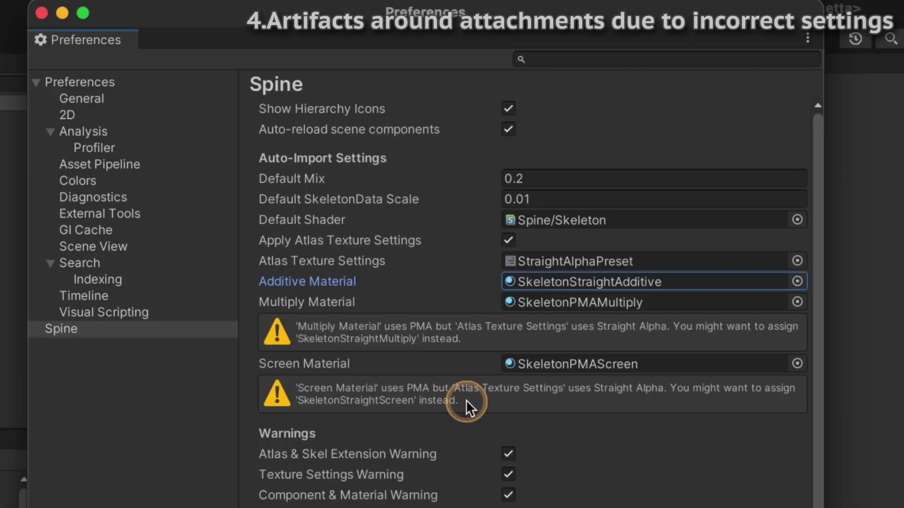
{"action": "left_click", "coordinate": [797, 302]}
{"action": "double_click", "coordinate": [639, 407]}
{"action": "left_click", "coordinate": [797, 323]}
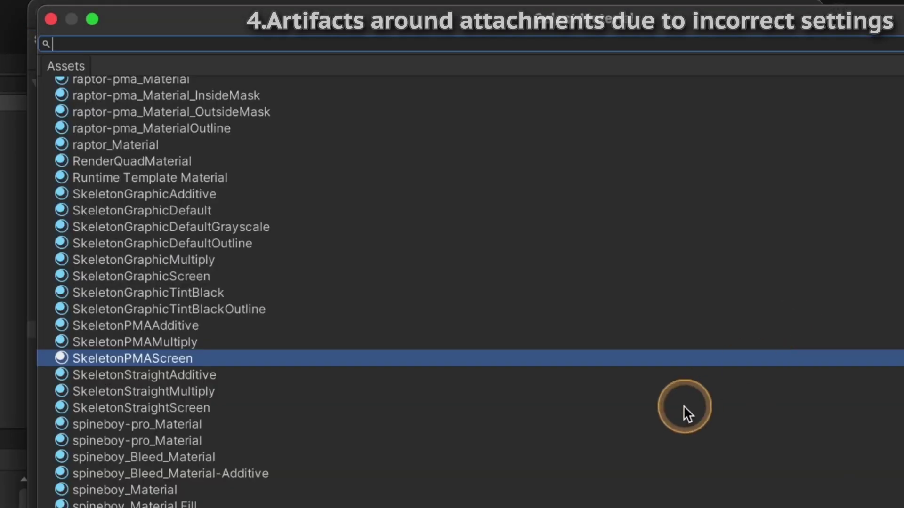
{"action": "double_click", "coordinate": [517, 407]}
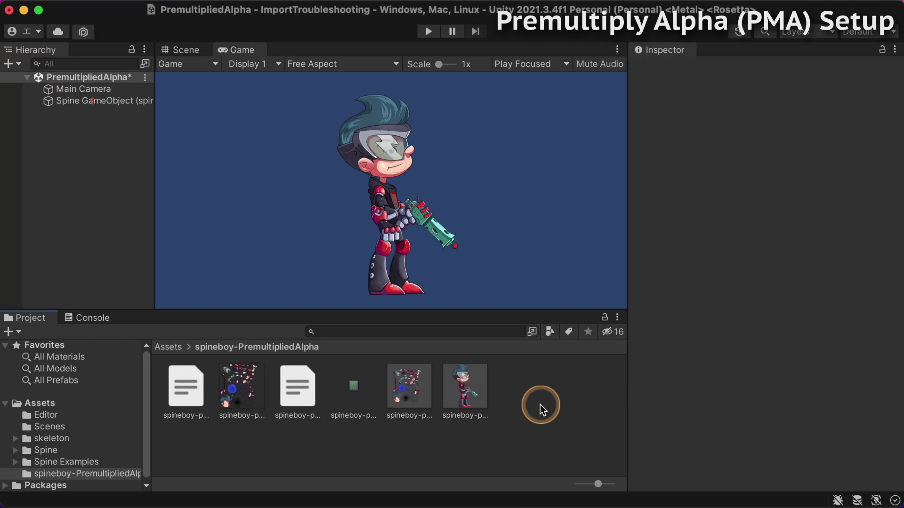
Reimport spineboy-pro.png with sRGB, Alpha Is Transparency off and Generate Mip Maps on
{"action": "left_click", "coordinate": [244, 390]}
{"action": "left_click", "coordinate": [743, 147]}
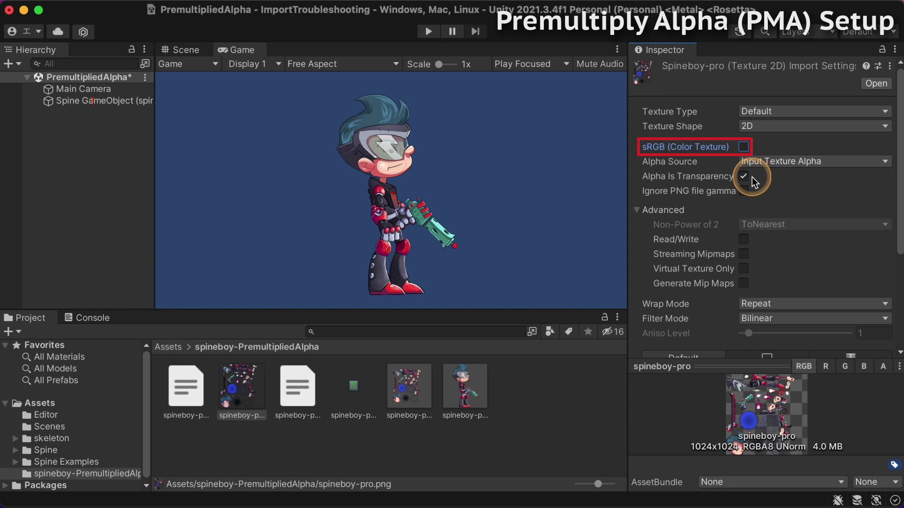
{"action": "left_click", "coordinate": [751, 177]}
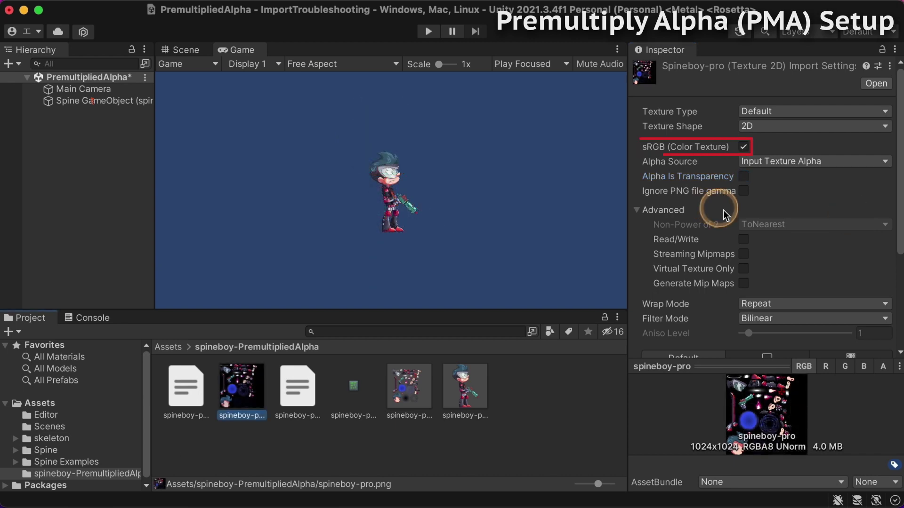
{"action": "left_click", "coordinate": [742, 283]}
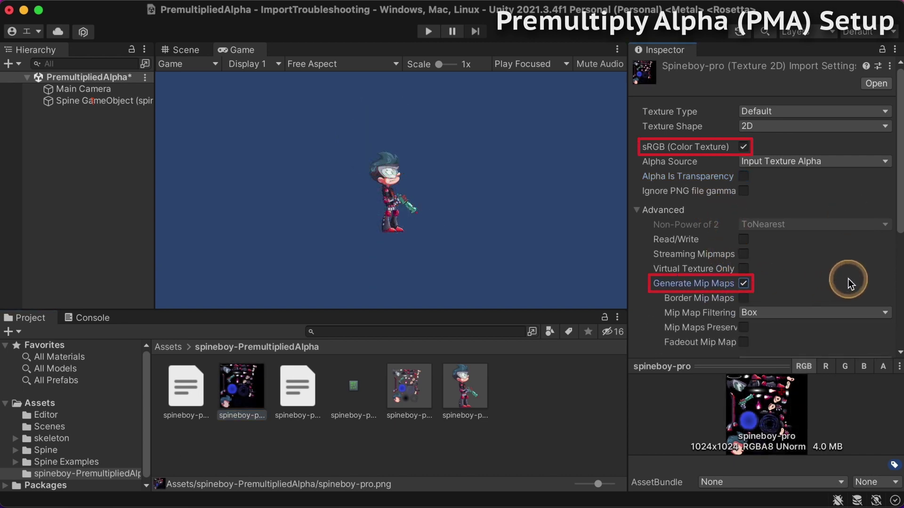
{"action": "scroll", "coordinate": [848, 278], "scroll_direction": "down", "scroll_amount": 5}
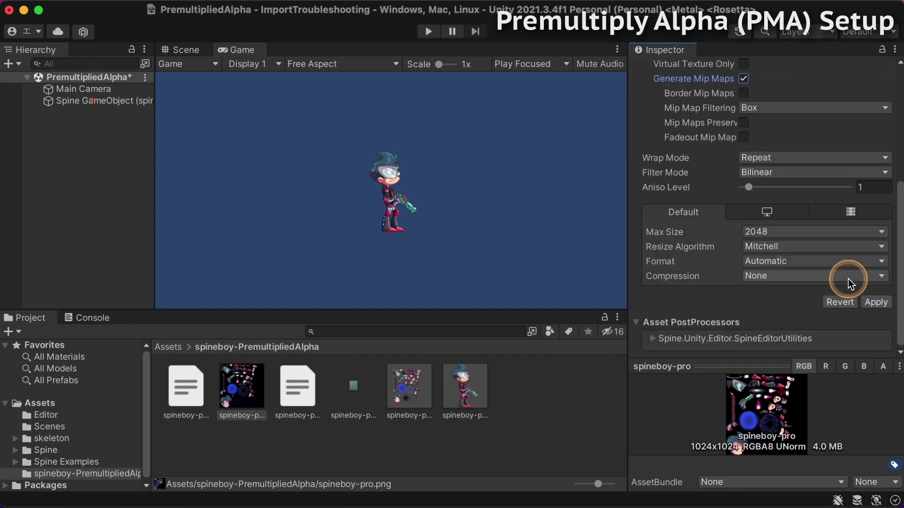
{"action": "left_click", "coordinate": [876, 302]}
Turn off Straight Alpha Texture on spineboy-pro_Material
{"action": "scroll", "coordinate": [402, 185], "scroll_direction": "up", "scroll_amount": 3}
{"action": "scroll", "coordinate": [406, 183], "scroll_direction": "up", "scroll_amount": 10}
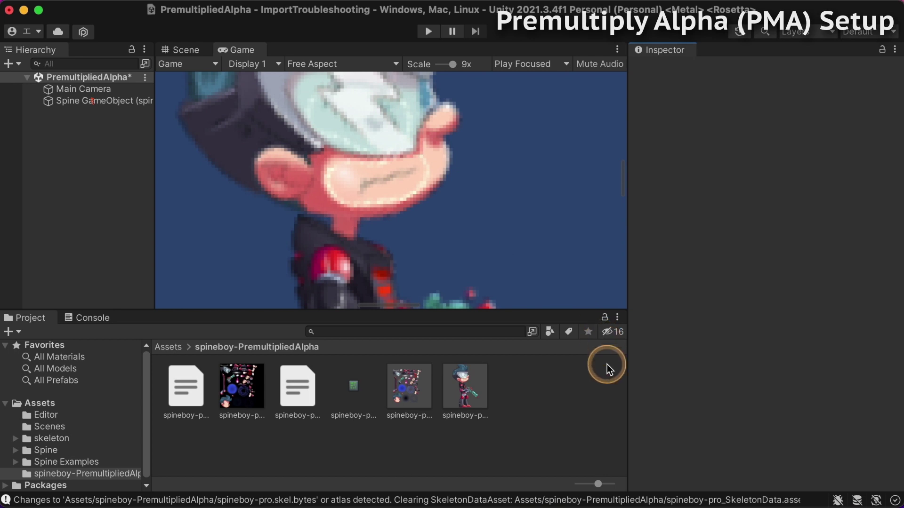
{"action": "left_click", "coordinate": [409, 397]}
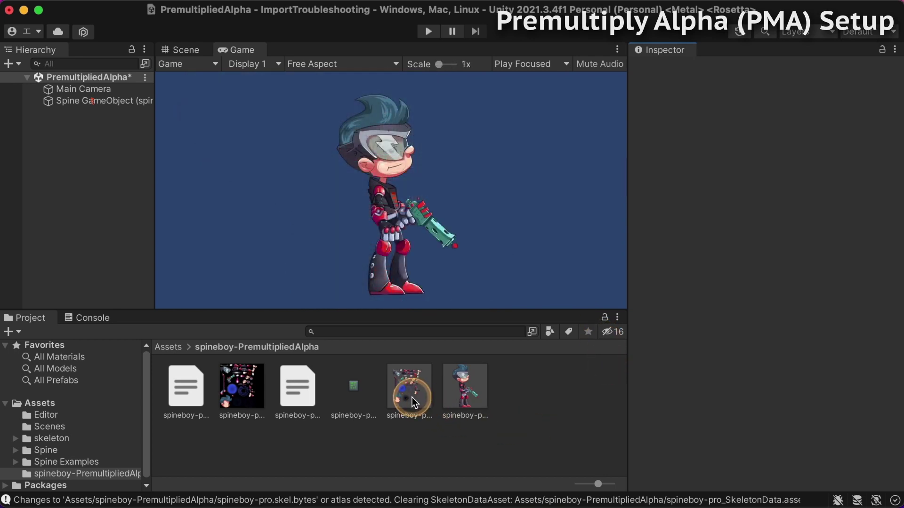
{"action": "left_click", "coordinate": [859, 176]}
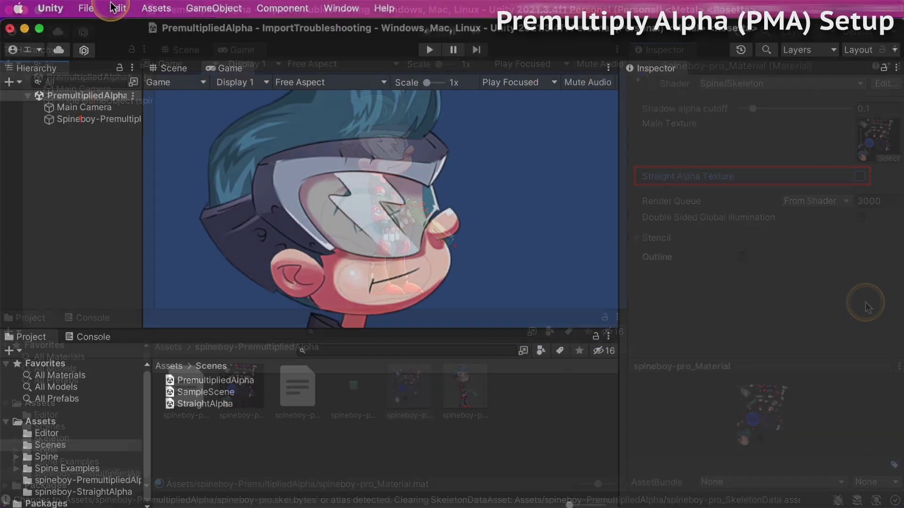
In Player settings, switch the project Color Space from Linear to Gamma and confirm the change
{"action": "left_click", "coordinate": [118, 8]}
{"action": "scroll", "coordinate": [141, 344], "scroll_direction": "down", "scroll_amount": 2}
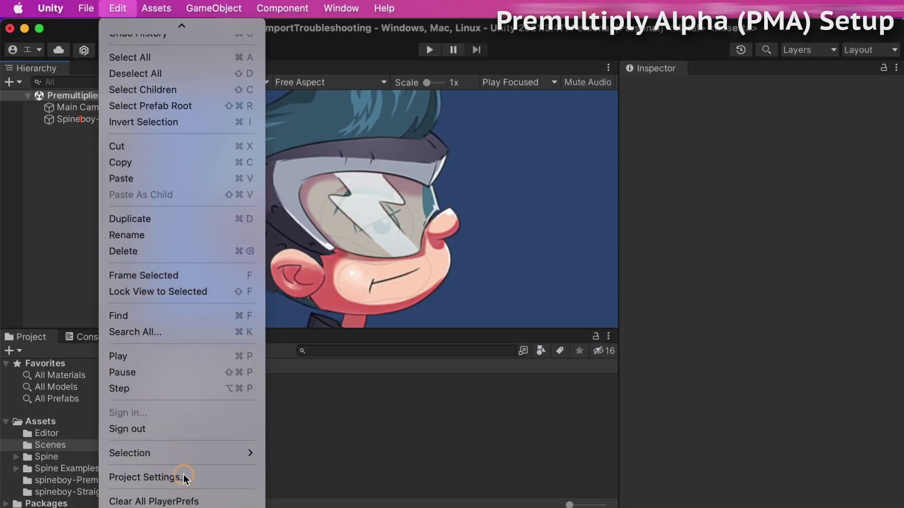
{"action": "left_click", "coordinate": [183, 476]}
{"action": "left_click", "coordinate": [421, 215]}
{"action": "left_click", "coordinate": [573, 409]}
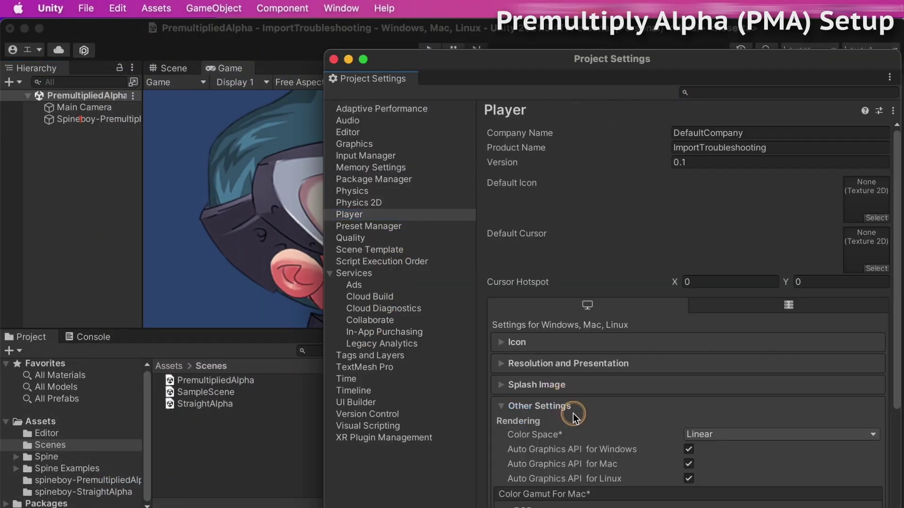
{"action": "left_click", "coordinate": [746, 432]}
{"action": "left_click", "coordinate": [829, 425]}
{"action": "left_click", "coordinate": [523, 247]}
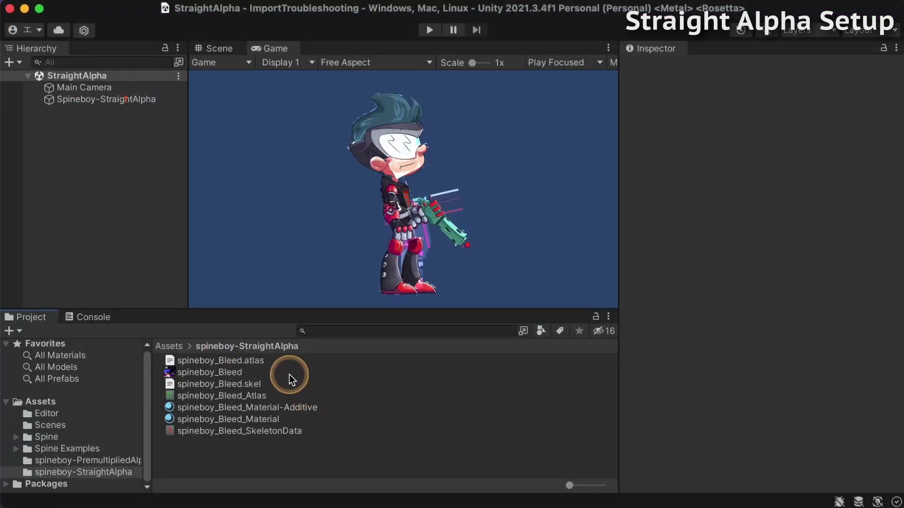
Enable Alpha Is Transparency on spineboy_Bleed and Straight Alpha Texture on spineboy_Bleed_Material
{"action": "left_click", "coordinate": [289, 374]}
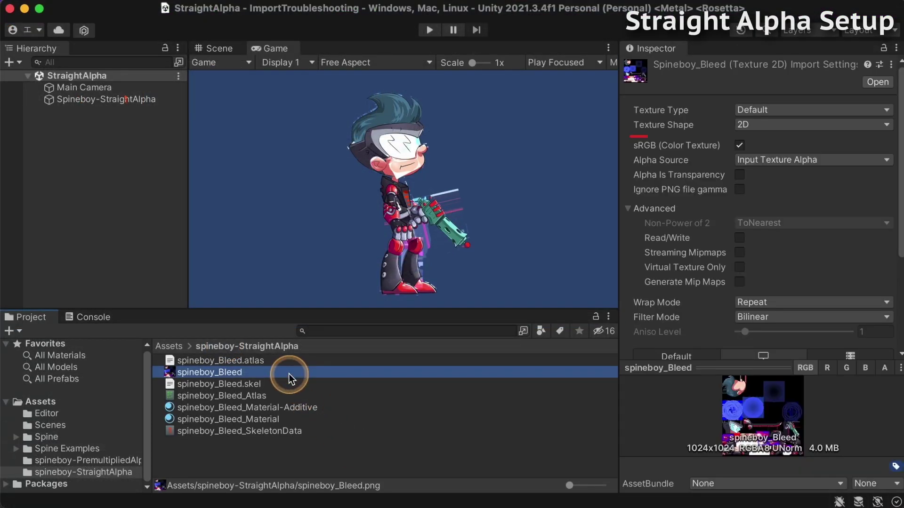
{"action": "left_click", "coordinate": [739, 175]}
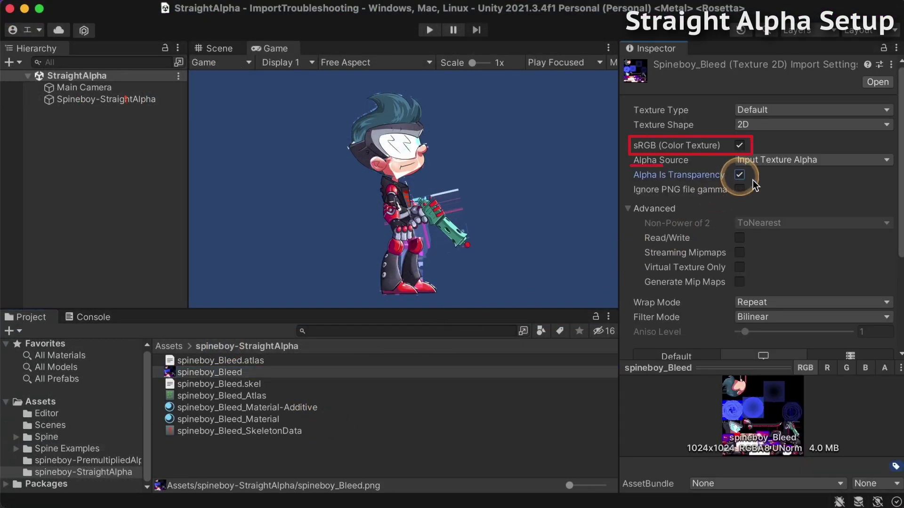
{"action": "scroll", "coordinate": [825, 193], "scroll_direction": "down", "scroll_amount": 5}
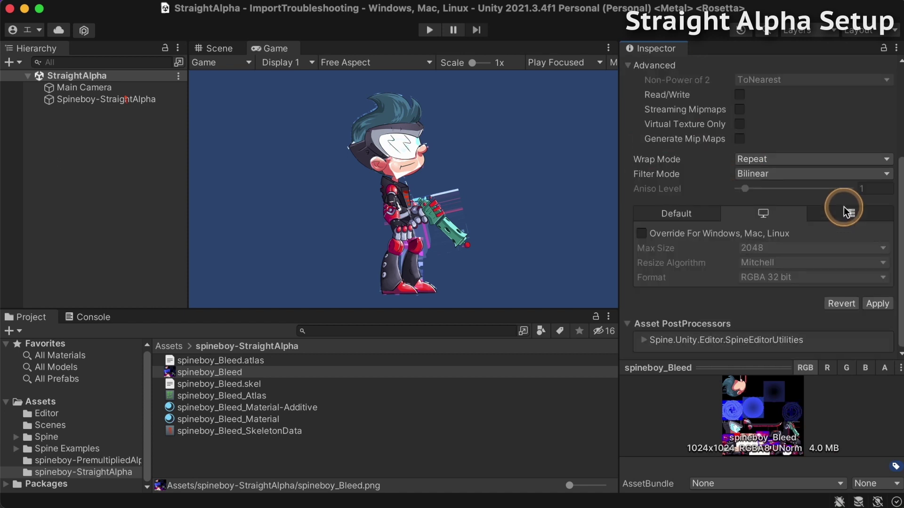
{"action": "left_click", "coordinate": [880, 303]}
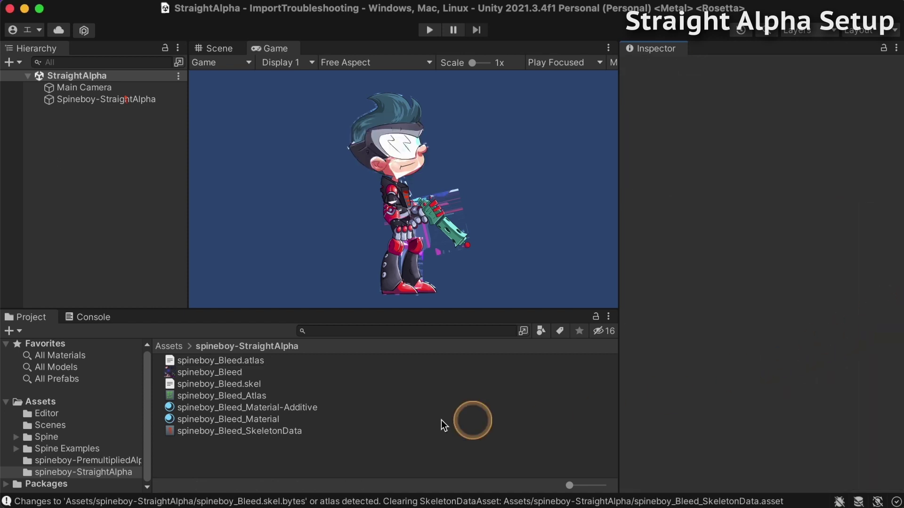
{"action": "left_click", "coordinate": [341, 420]}
{"action": "left_click", "coordinate": [861, 174]}
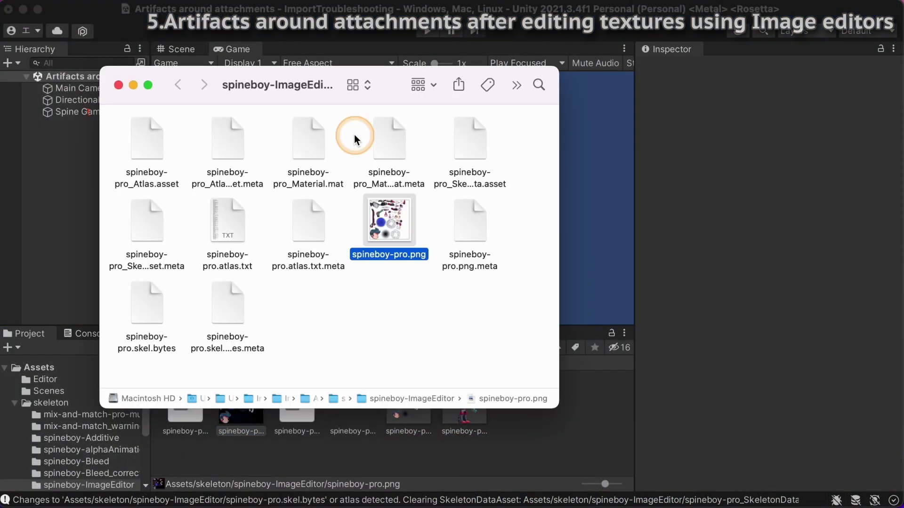
Open spineboy-pro.png in Photoshop, resave it, and inspect the reimported texture in Unity
{"action": "right_click", "coordinate": [394, 224]}
{"action": "mouse_move", "coordinate": [432, 246]}
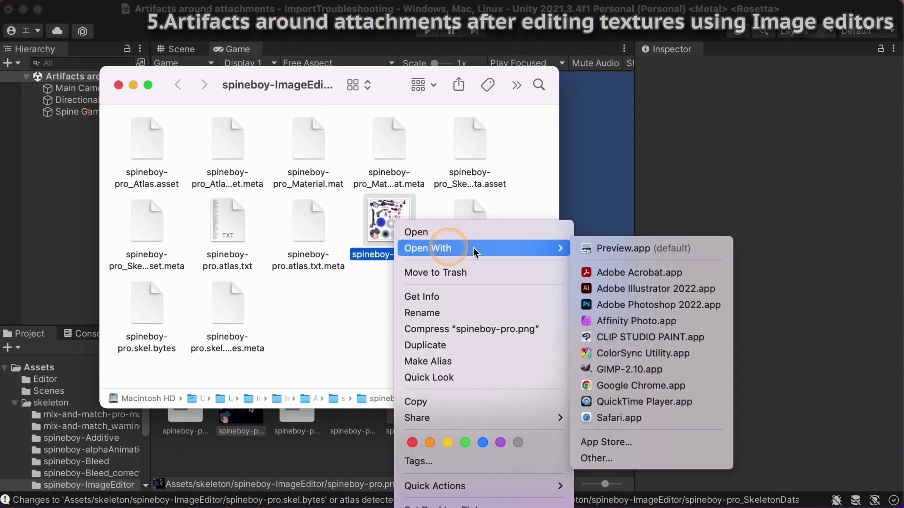
{"action": "left_click", "coordinate": [639, 304]}
{"action": "key", "text": "super+s"}
{"action": "left_click", "coordinate": [28, 246]}
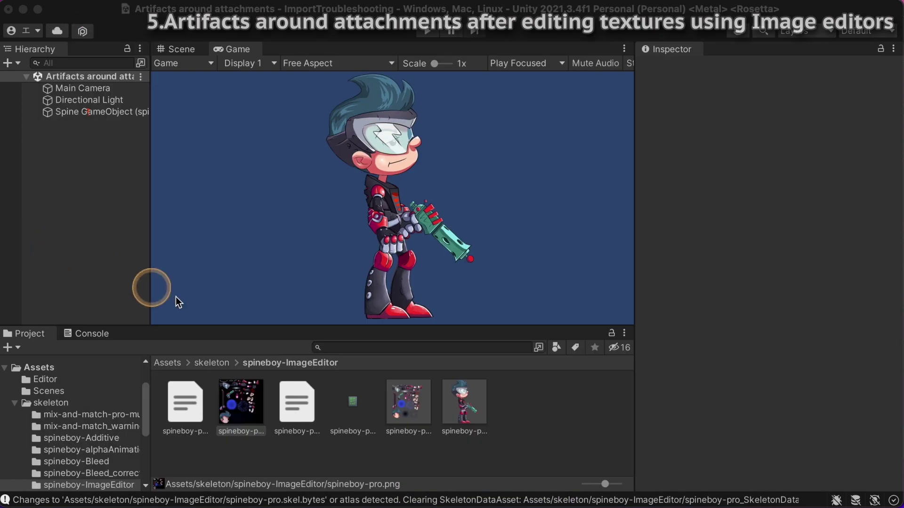
{"action": "left_click", "coordinate": [227, 400]}
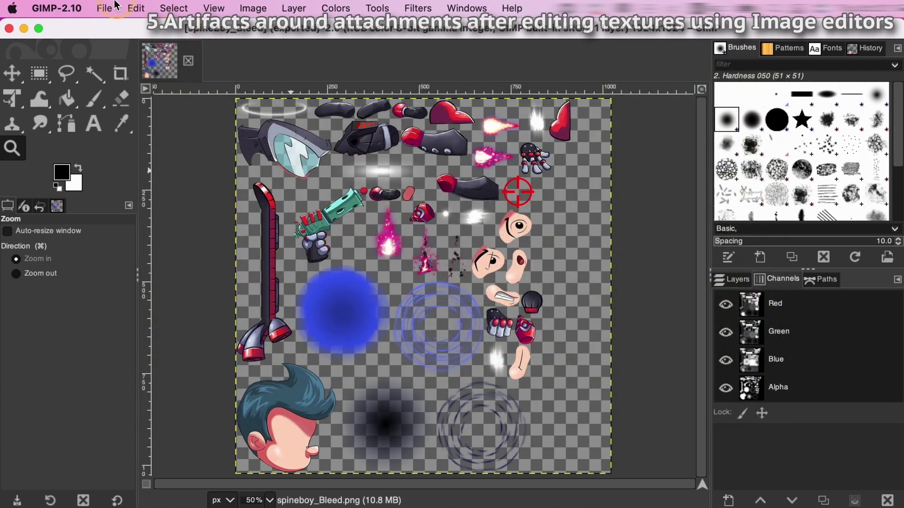
Export spineboy_Bleed.png from GIMP as spineboy_Bleed_edited.png
{"action": "left_click", "coordinate": [103, 7]}
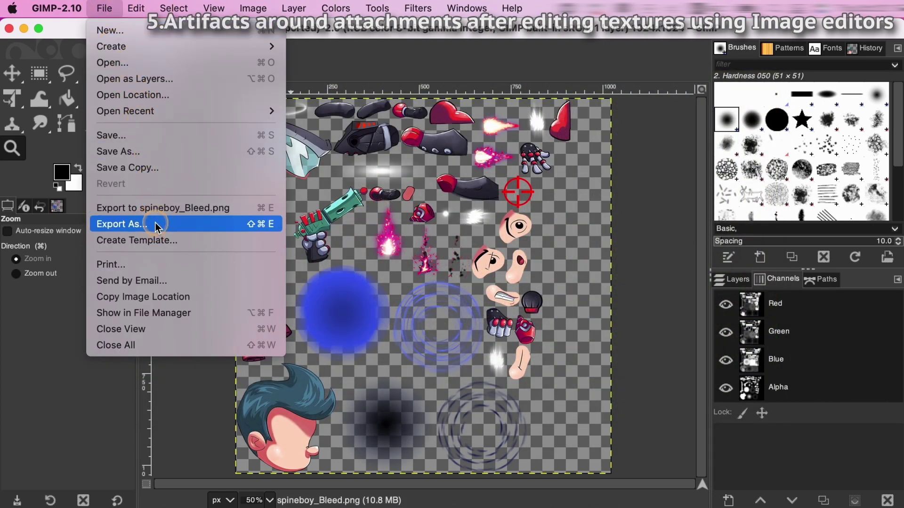
{"action": "left_click", "coordinate": [141, 225]}
{"action": "left_click", "coordinate": [137, 53]}
{"action": "type", "text": "_edited"}
{"action": "key", "text": "Return"}
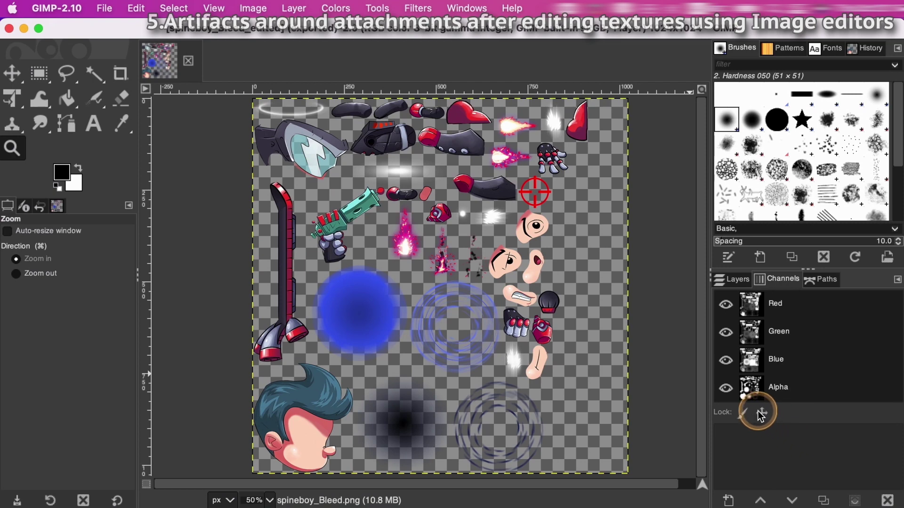
Toggle the Alpha channel off to reveal the colours of transparent pixels
{"action": "left_click", "coordinate": [726, 389]}
{"action": "left_click", "coordinate": [726, 389]}
{"action": "left_click", "coordinate": [725, 388]}
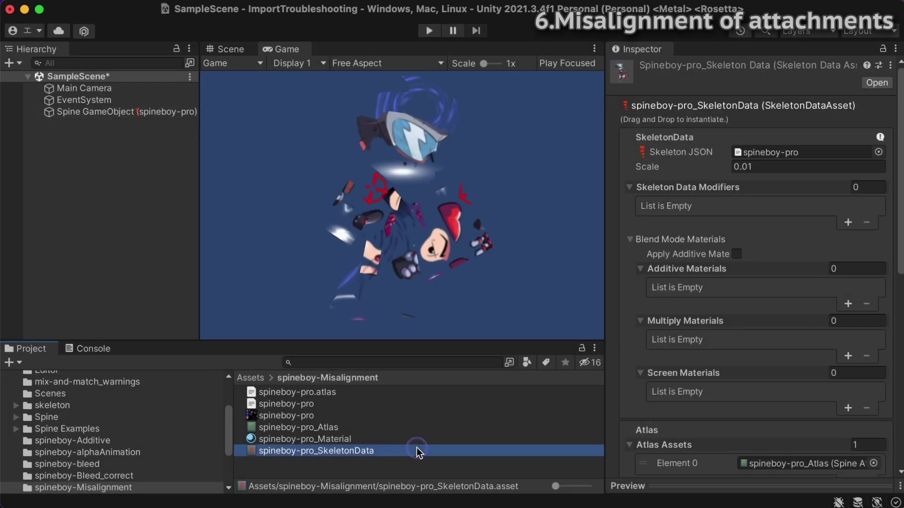
Replace spineboy-Misalignment's files with the fresh export, then drag SkeletonData onto Canvas
{"action": "right_click", "coordinate": [416, 452]}
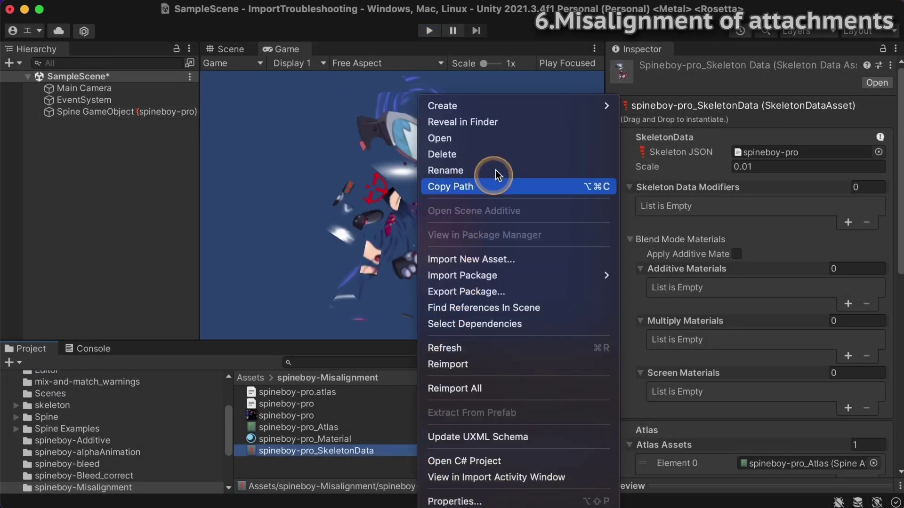
{"action": "left_click", "coordinate": [510, 125]}
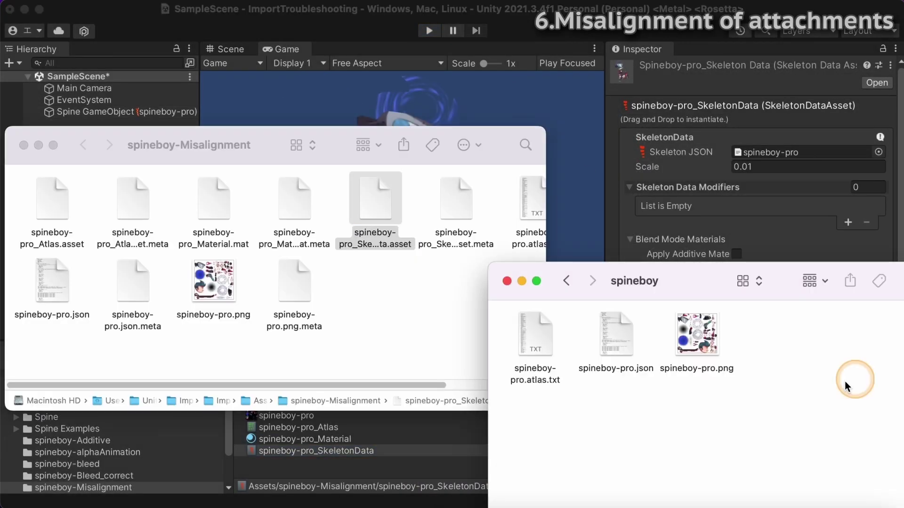
{"action": "left_click_drag", "start_coordinate": [777, 393], "coordinate": [335, 229]}
{"action": "left_click", "coordinate": [335, 229]}
{"action": "left_click", "coordinate": [529, 227]}
{"action": "left_click", "coordinate": [584, 233]}
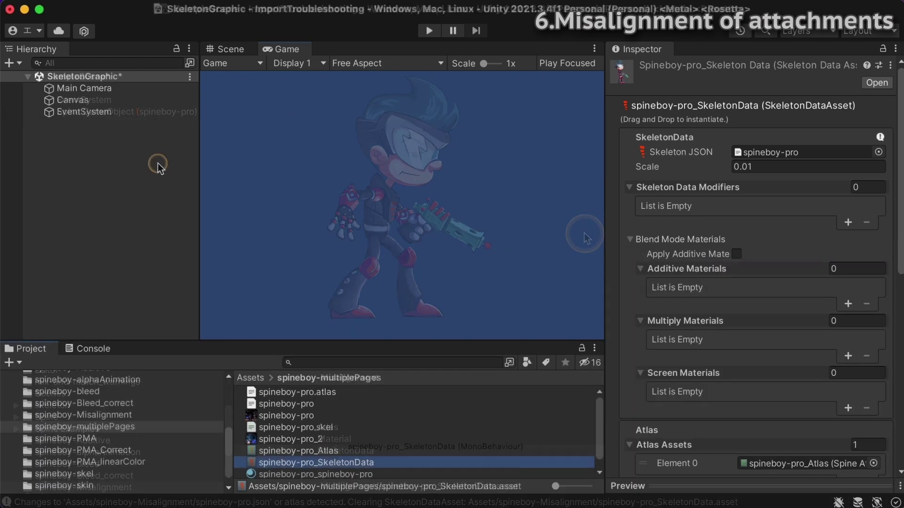
{"action": "left_click_drag", "start_coordinate": [158, 161], "coordinate": [83, 107]}
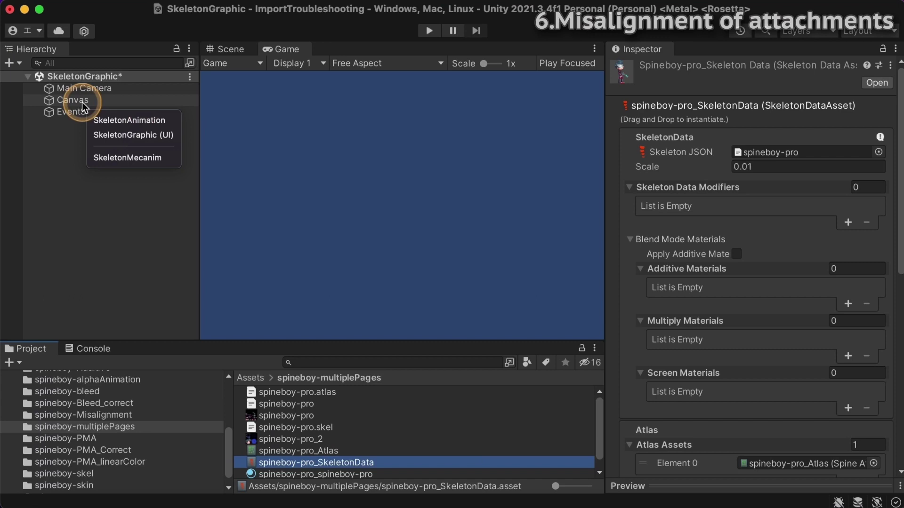
Create a SkeletonGraphic (UI) spineboy, check the multiple-pages warning, and enable Multiple CanvasRenderers
{"action": "left_click", "coordinate": [108, 135]}
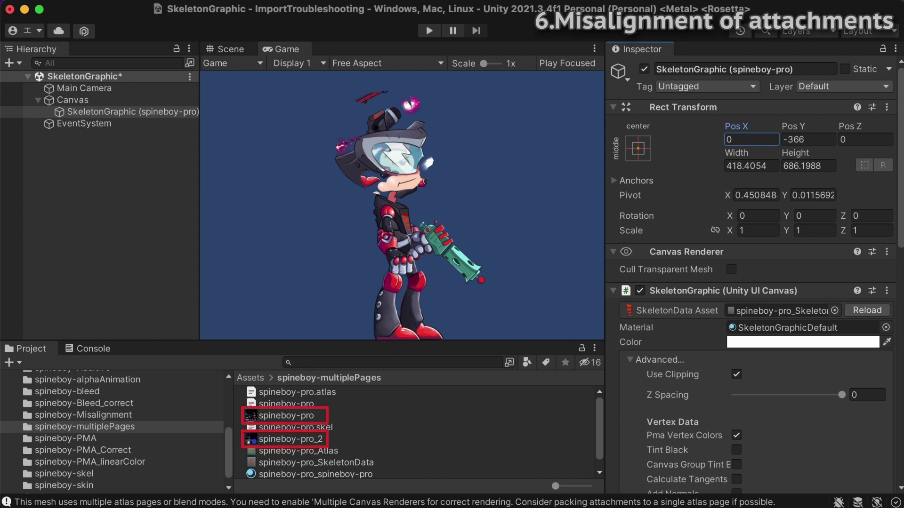
{"action": "scroll", "coordinate": [657, 363], "scroll_direction": "down", "scroll_amount": 8}
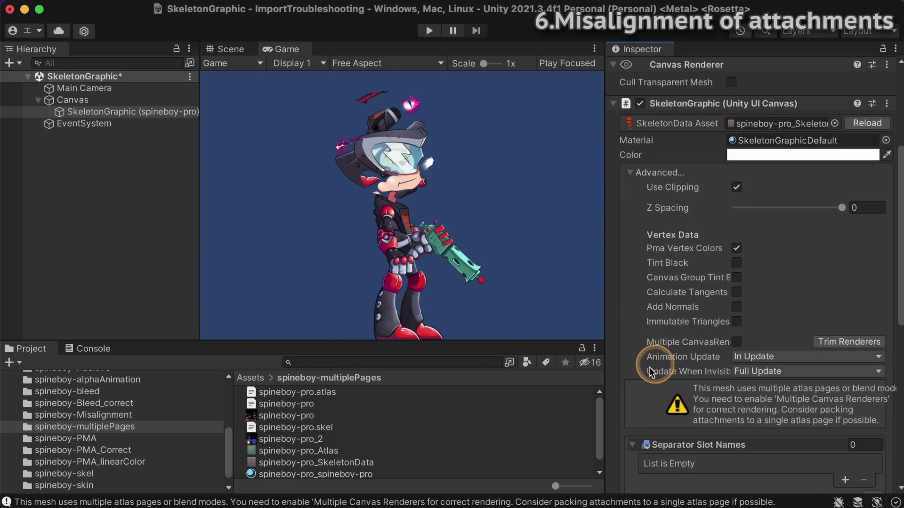
{"action": "left_click", "coordinate": [94, 348]}
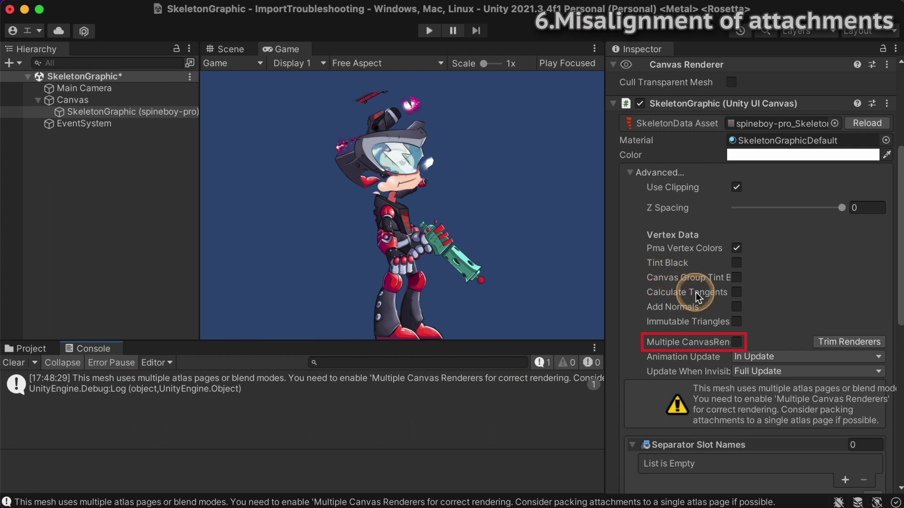
{"action": "left_click", "coordinate": [736, 342]}
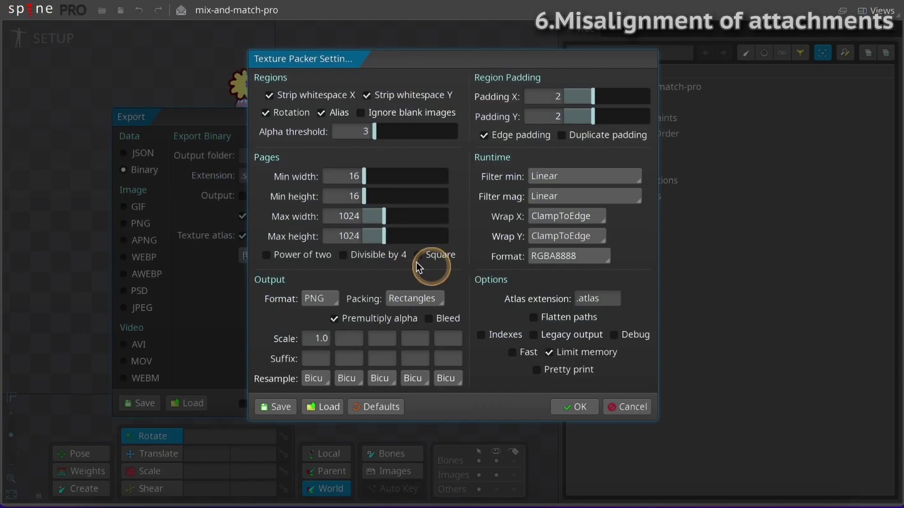
Set Max width and height to 2048, Packing to Polygons, and Scale to 0.8
{"action": "left_click", "coordinate": [348, 219]}
{"action": "double_click", "coordinate": [346, 218]}
{"action": "type", "text": "2048"}
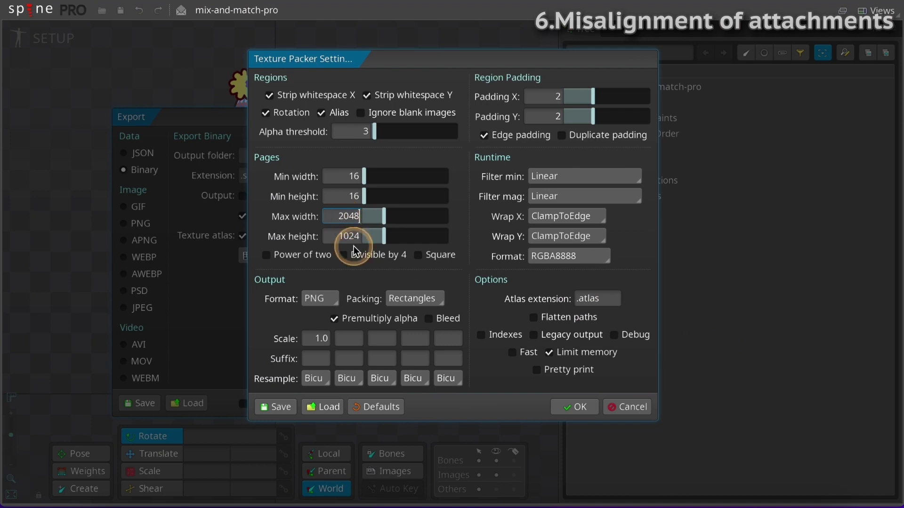
{"action": "left_click", "coordinate": [352, 241]}
{"action": "type", "text": "2048"}
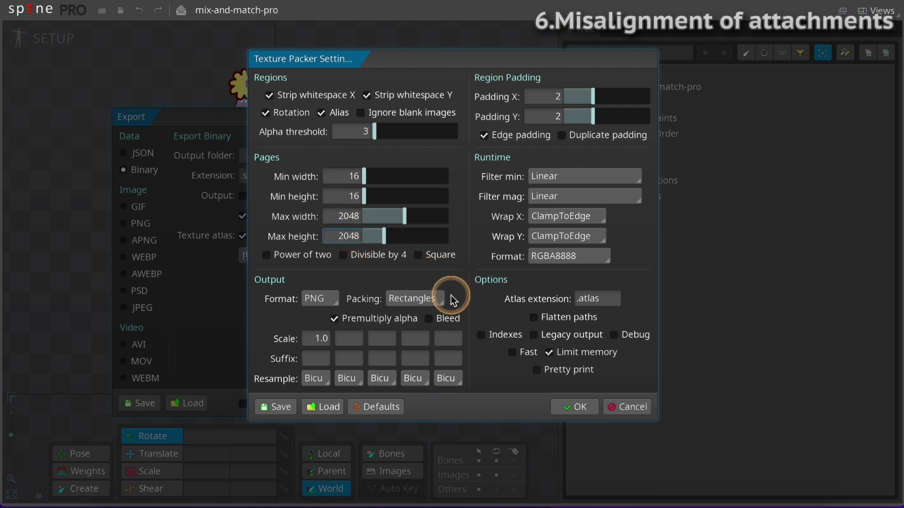
{"action": "left_click", "coordinate": [440, 297]}
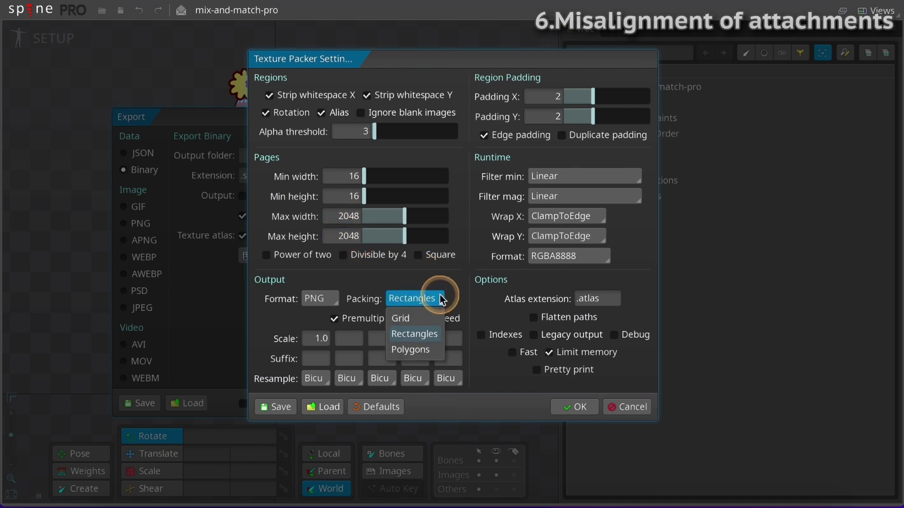
{"action": "left_click", "coordinate": [436, 354]}
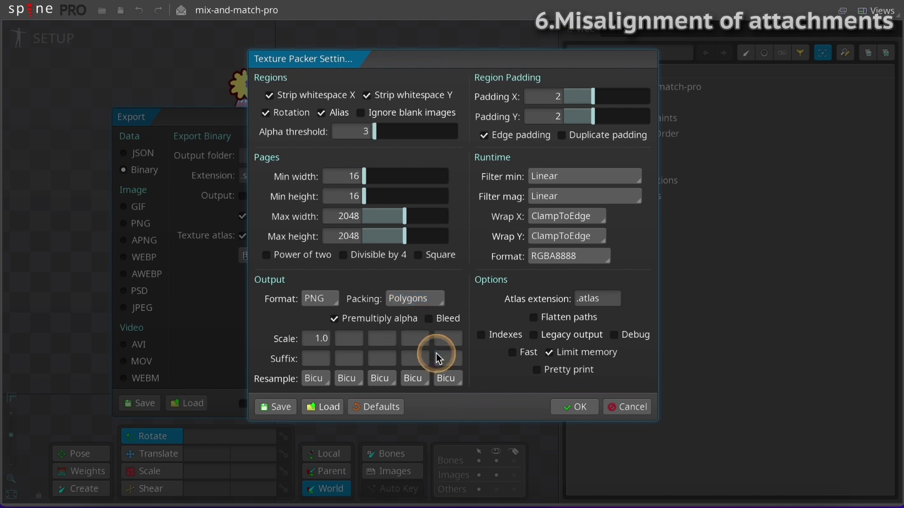
{"action": "left_click", "coordinate": [316, 343]}
{"action": "type", "text": "0.8"}
{"action": "left_click", "coordinate": [534, 390]}
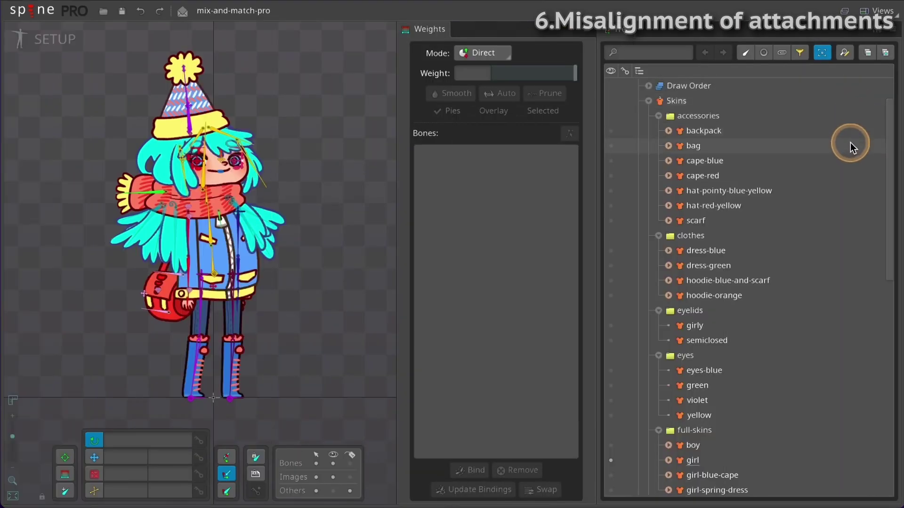
{"action": "scroll", "coordinate": [849, 156], "scroll_direction": "down", "scroll_amount": 3}
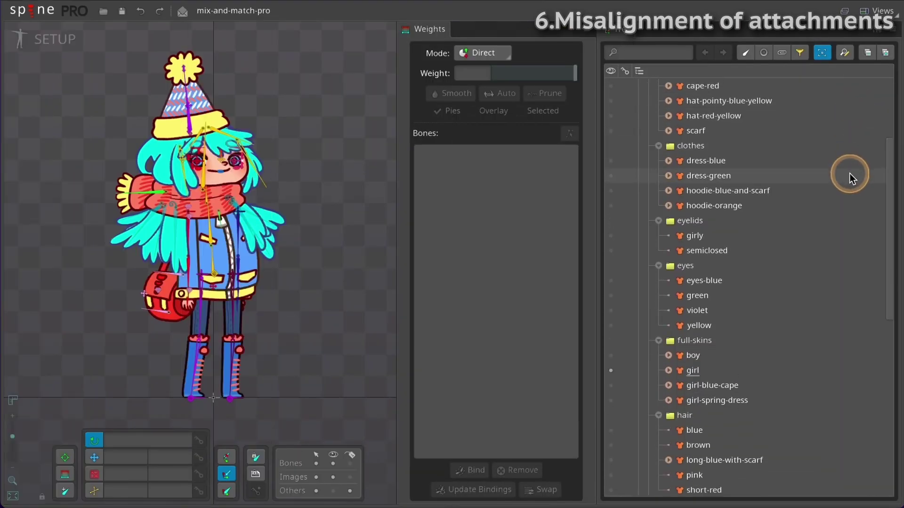
{"action": "scroll", "coordinate": [850, 176], "scroll_direction": "down", "scroll_amount": 5}
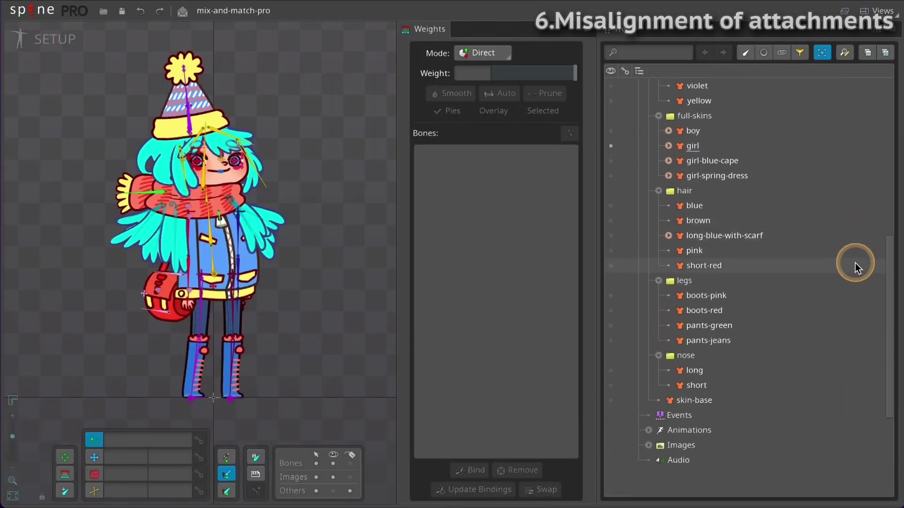
{"action": "scroll", "coordinate": [855, 264], "scroll_direction": "down", "scroll_amount": 1}
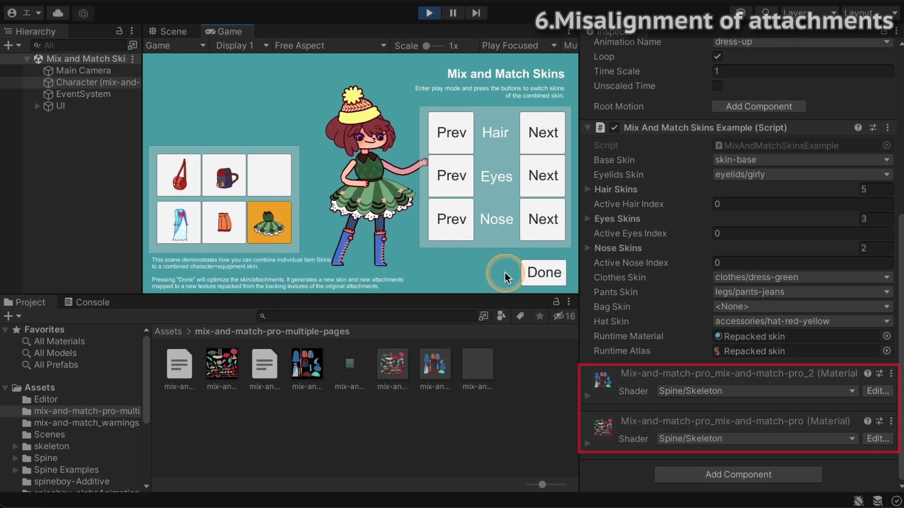
Press Done to repack the skins, then scroll the Runtime Repacking docs to the Important Note
{"action": "left_click", "coordinate": [505, 277]}
{"action": "scroll", "coordinate": [653, 298], "scroll_direction": "down", "scroll_amount": 3}
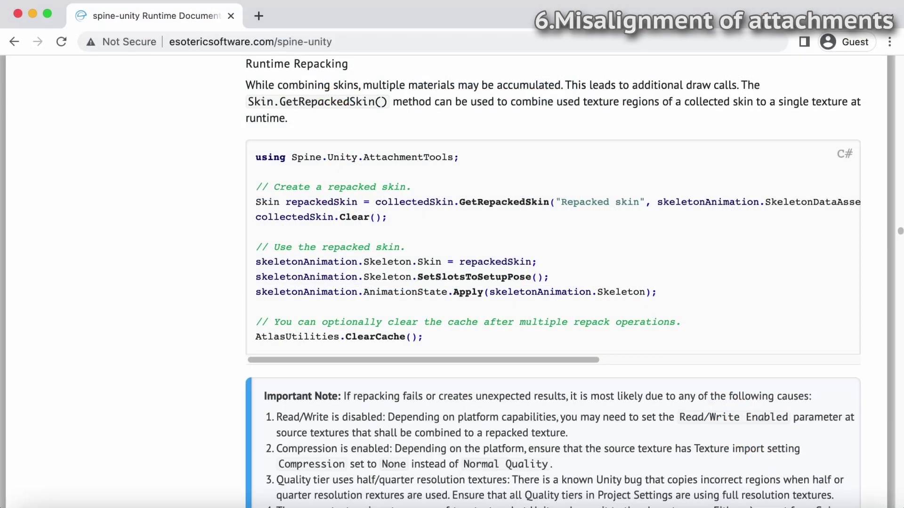
{"action": "scroll", "coordinate": [552, 281], "scroll_direction": "down", "scroll_amount": 5}
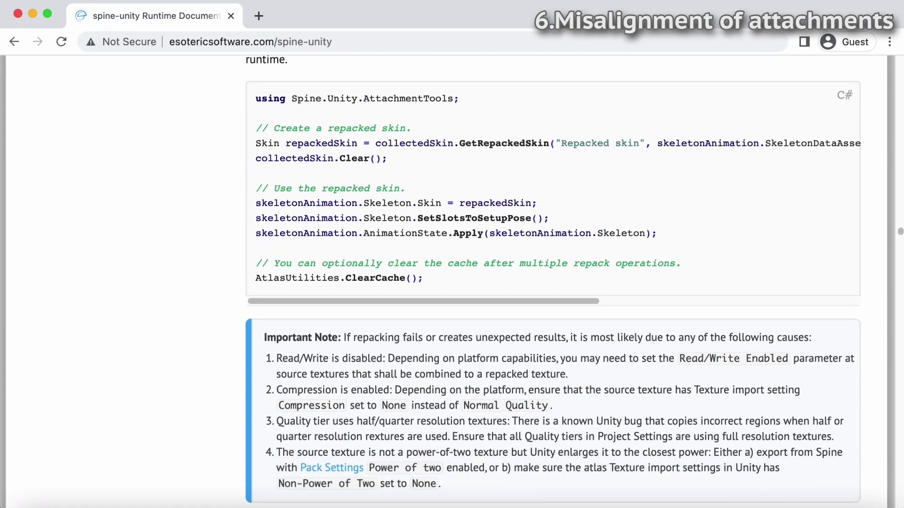
{"action": "scroll", "coordinate": [553, 281], "scroll_direction": "down", "scroll_amount": 3}
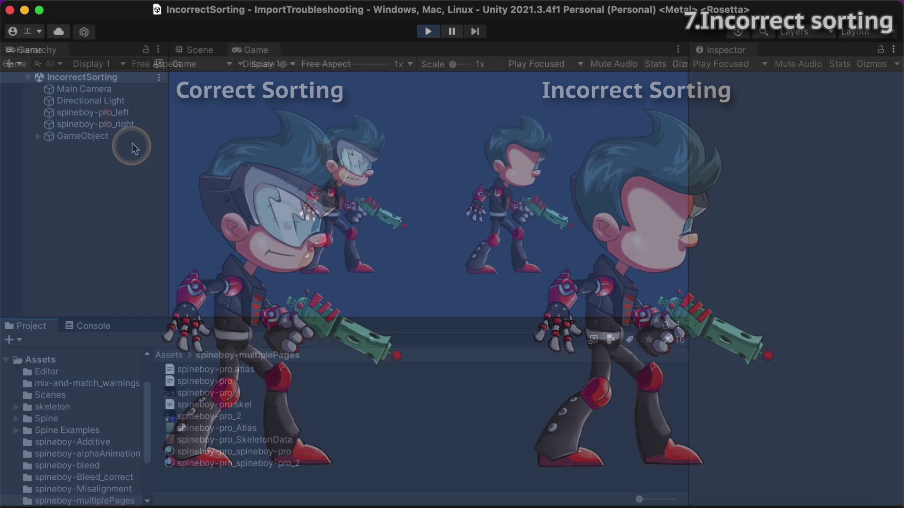
Add a Sorting Group component to spineboy-pro_right
{"action": "left_click", "coordinate": [113, 124]}
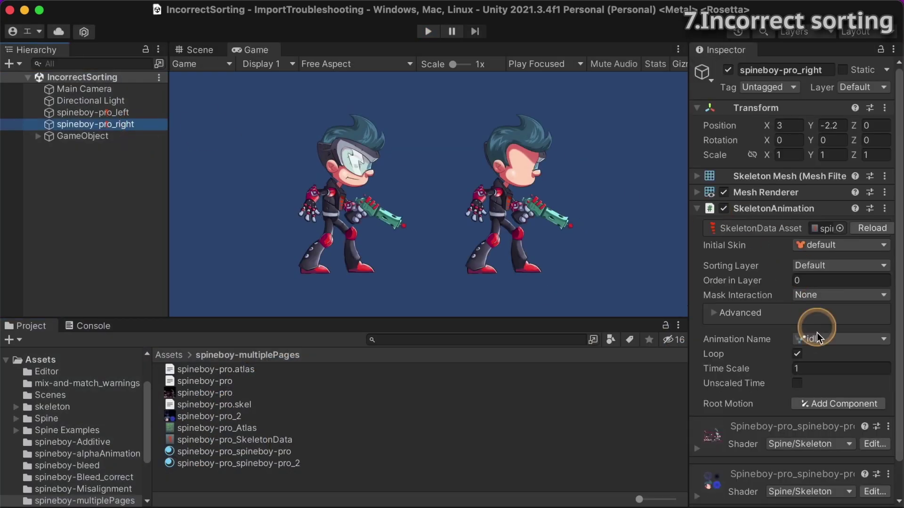
{"action": "scroll", "coordinate": [817, 343], "scroll_direction": "down", "scroll_amount": 2}
{"action": "left_click", "coordinate": [830, 496]}
{"action": "type", "text": "Sorting"}
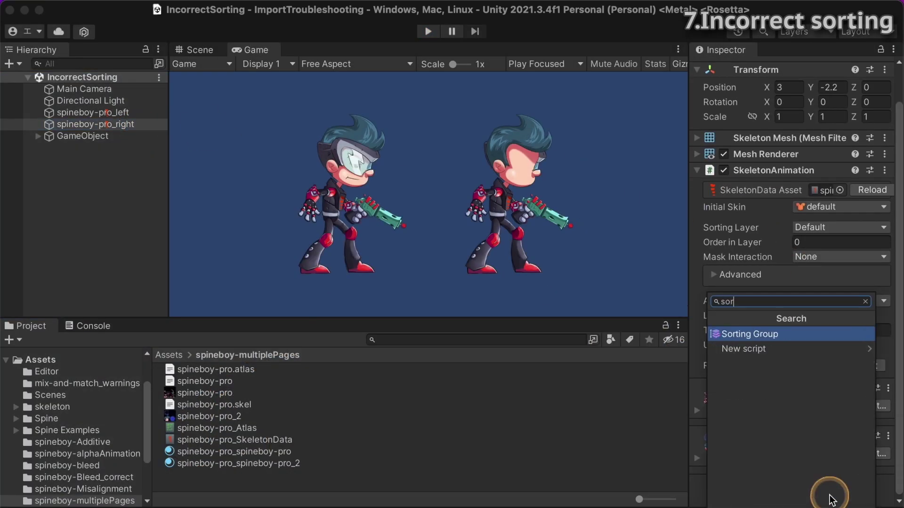
{"action": "key", "text": "Return"}
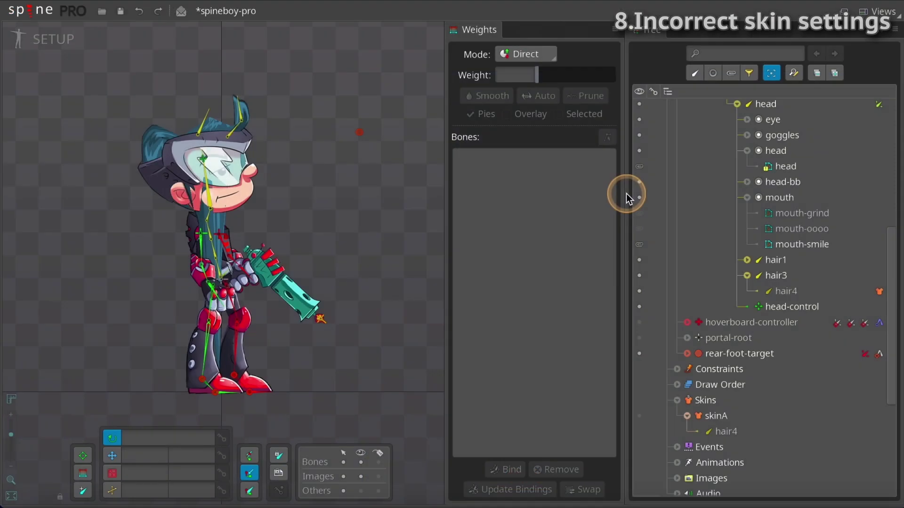
Show the head mesh's weighted bones, then inspect skinA's hair4 bone
{"action": "left_click", "coordinate": [794, 168]}
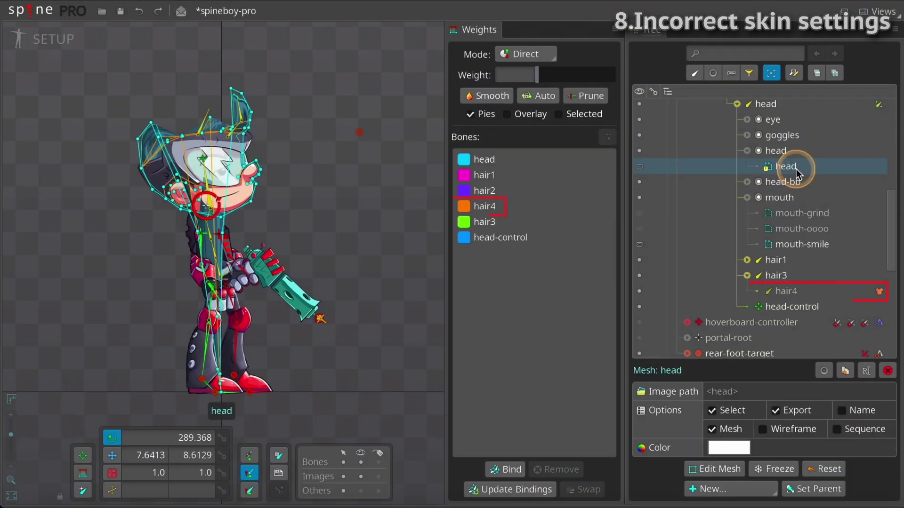
{"action": "left_click", "coordinate": [837, 289]}
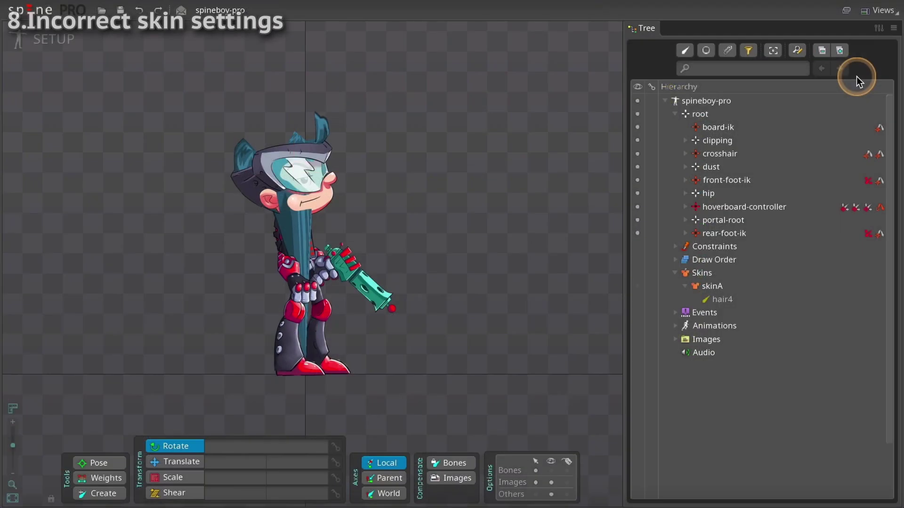
Toggle Hide viewport skin bones off and back on, then scroll the Spine Skins guide to Warnings
{"action": "left_click", "coordinate": [878, 27]}
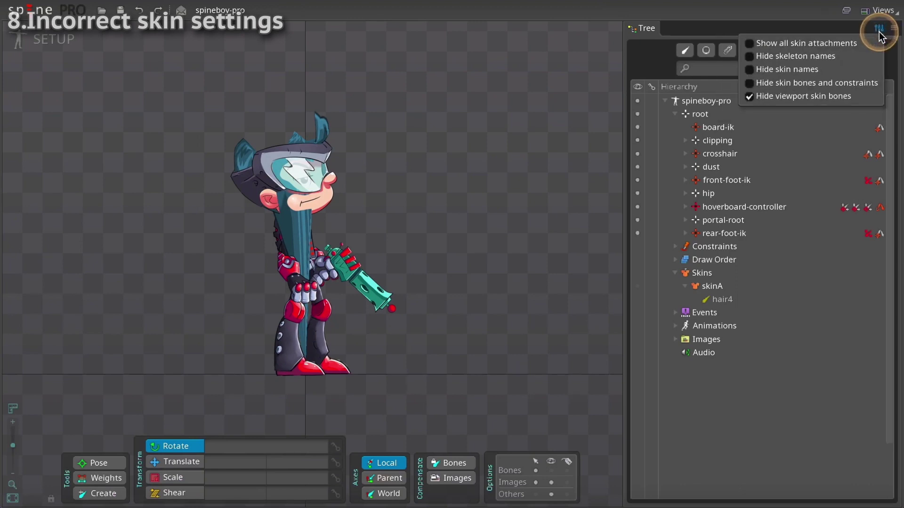
{"action": "left_click", "coordinate": [825, 99]}
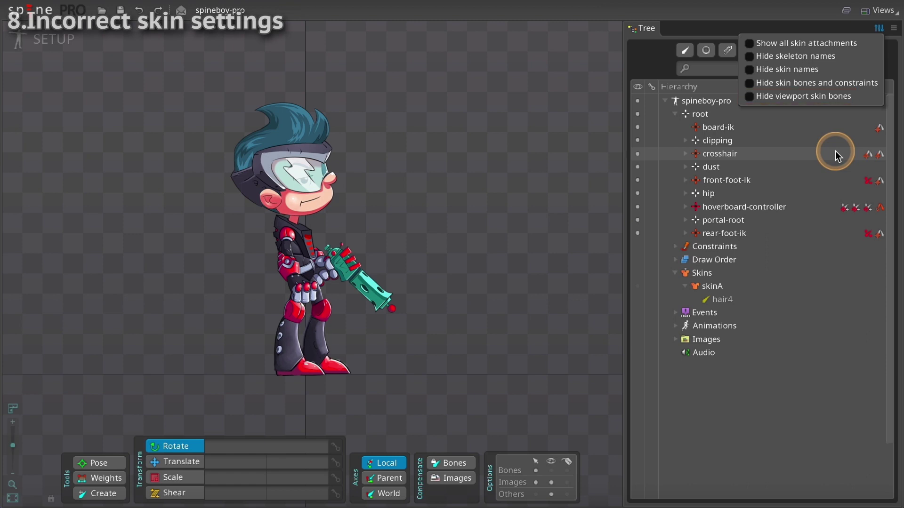
{"action": "left_click", "coordinate": [827, 97]}
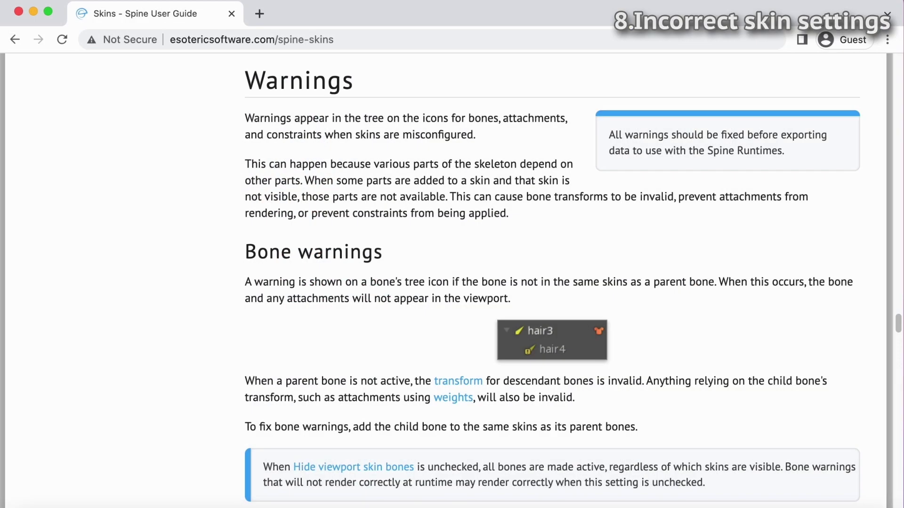
{"action": "scroll", "coordinate": [552, 278], "scroll_direction": "down", "scroll_amount": 2}
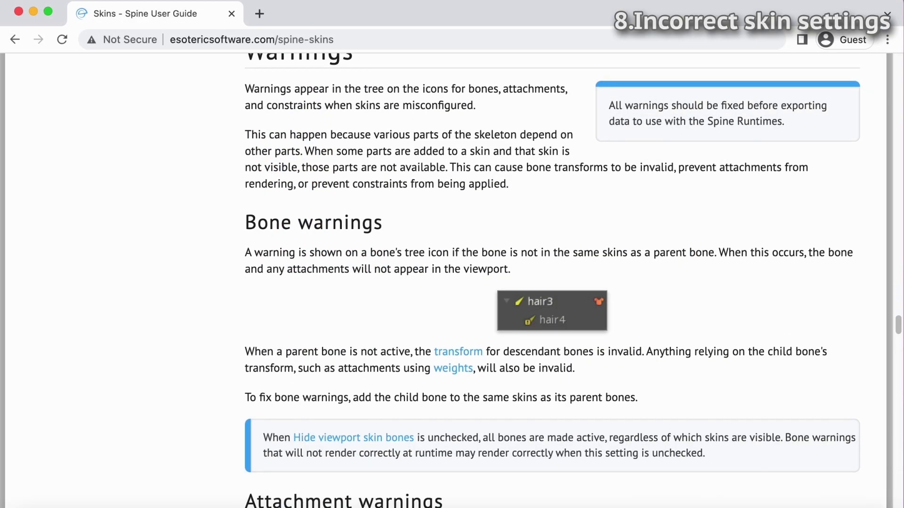
{"action": "scroll", "coordinate": [552, 279], "scroll_direction": "down", "scroll_amount": 5}
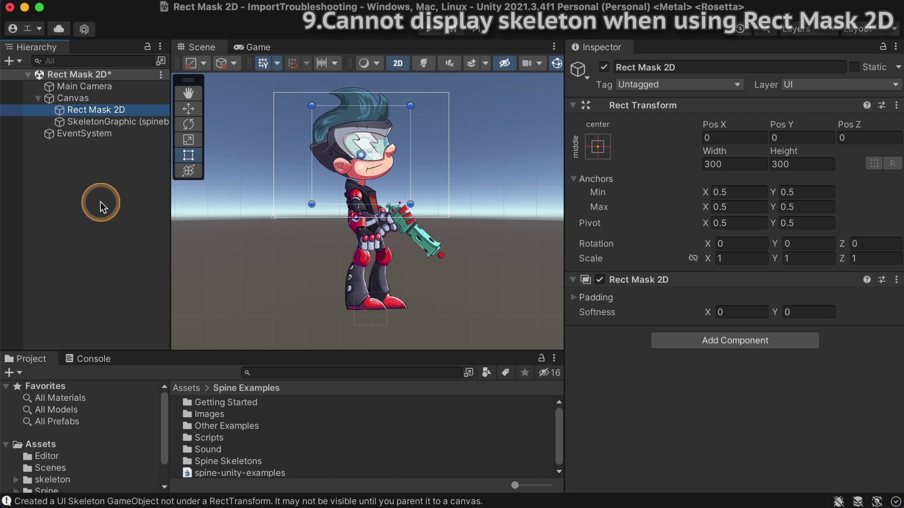
Parent the SkeletonGraphic under Rect Mask 2D and match its RectTransform to the mesh
{"action": "left_click_drag", "start_coordinate": [104, 122], "coordinate": [107, 112]}
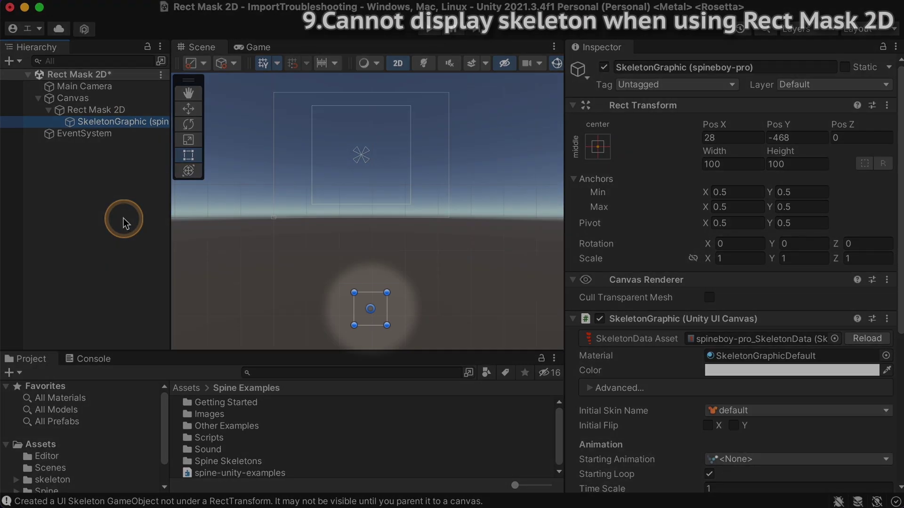
{"action": "scroll", "coordinate": [776, 421], "scroll_direction": "down", "scroll_amount": 10}
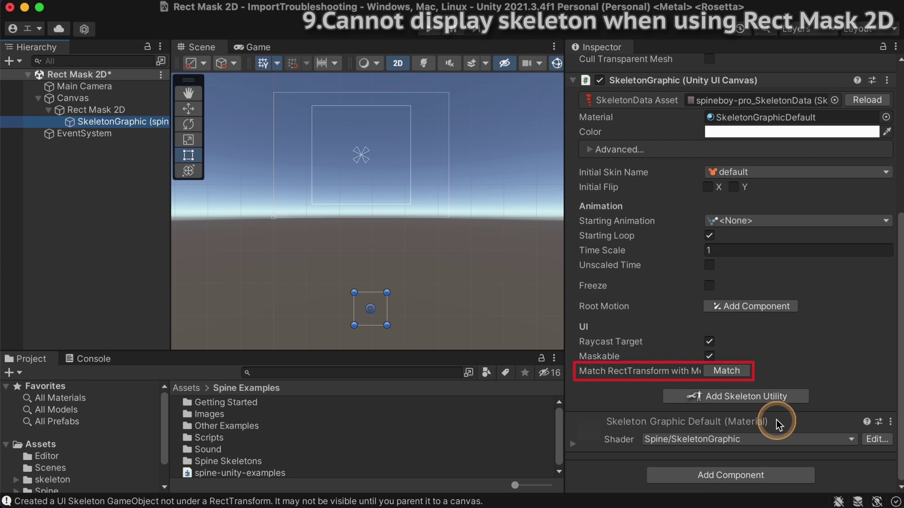
{"action": "left_click", "coordinate": [736, 370]}
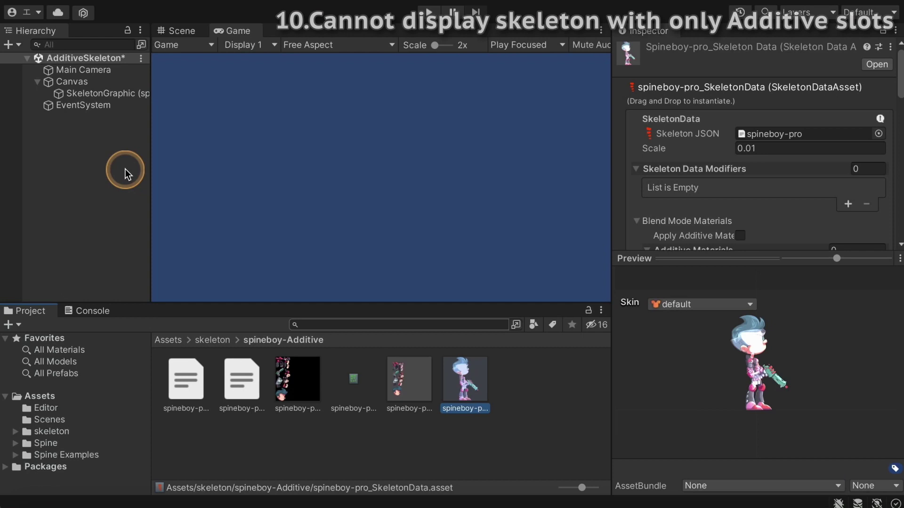
Turn the SkeletonGraphic's Cull Transparent Mesh off, then back on
{"action": "left_click", "coordinate": [126, 94]}
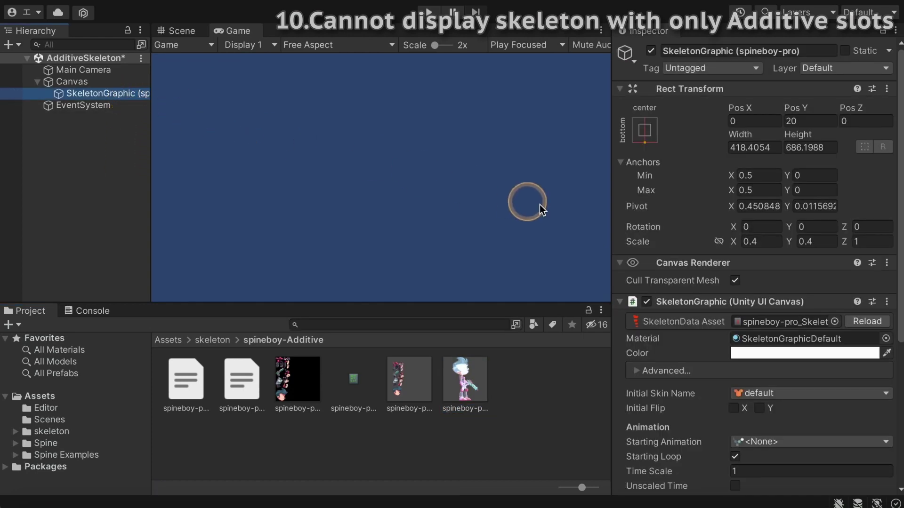
{"action": "left_click", "coordinate": [735, 280]}
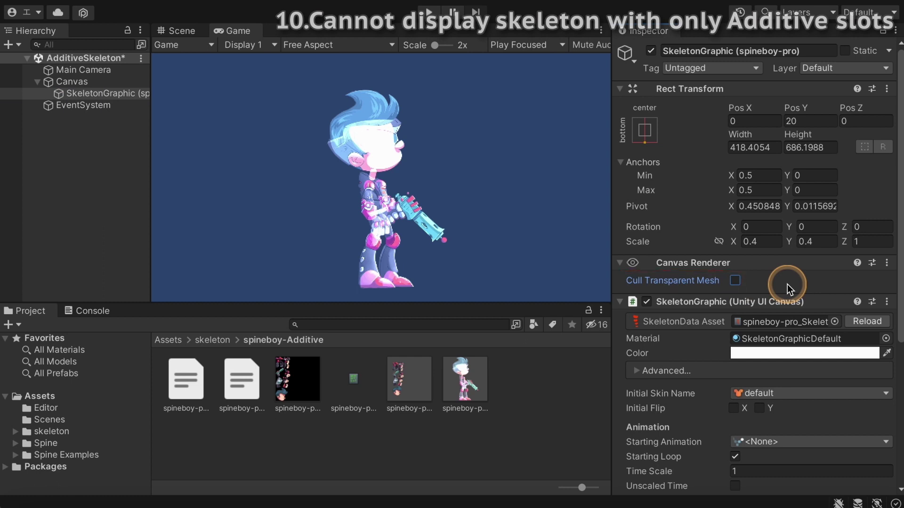
{"action": "left_click", "coordinate": [735, 281]}
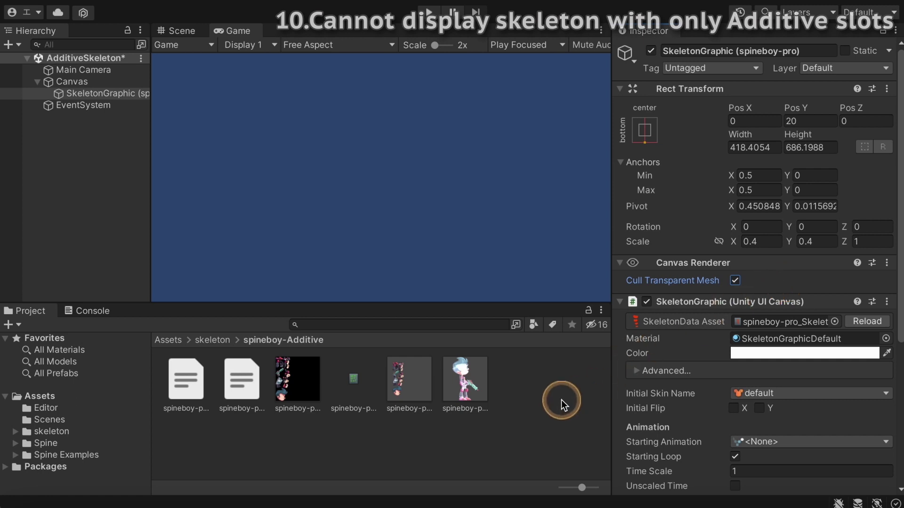
Drop spineboy-pro_SkeletonData onto the Canvas as a SkeletonGraphic (UI)
{"action": "left_click", "coordinate": [453, 384]}
{"action": "left_click_drag", "start_coordinate": [453, 383], "coordinate": [77, 92]}
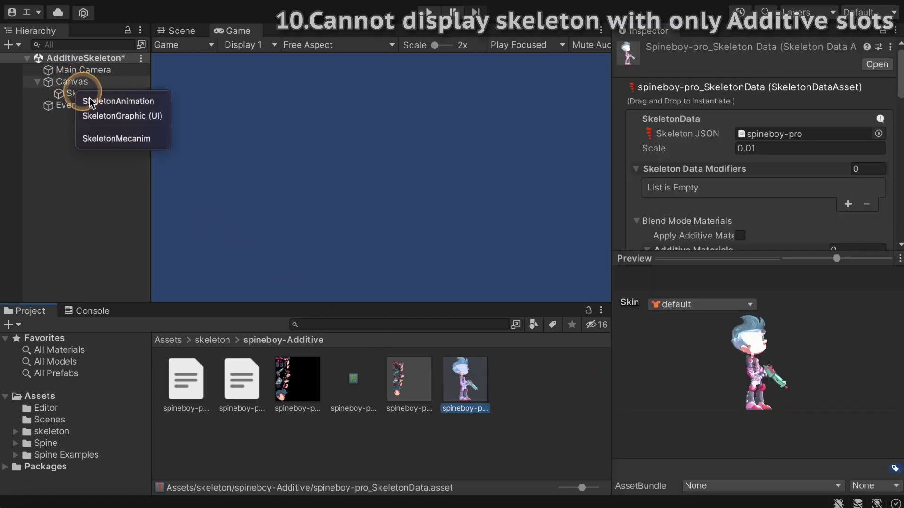
{"action": "left_click", "coordinate": [112, 118]}
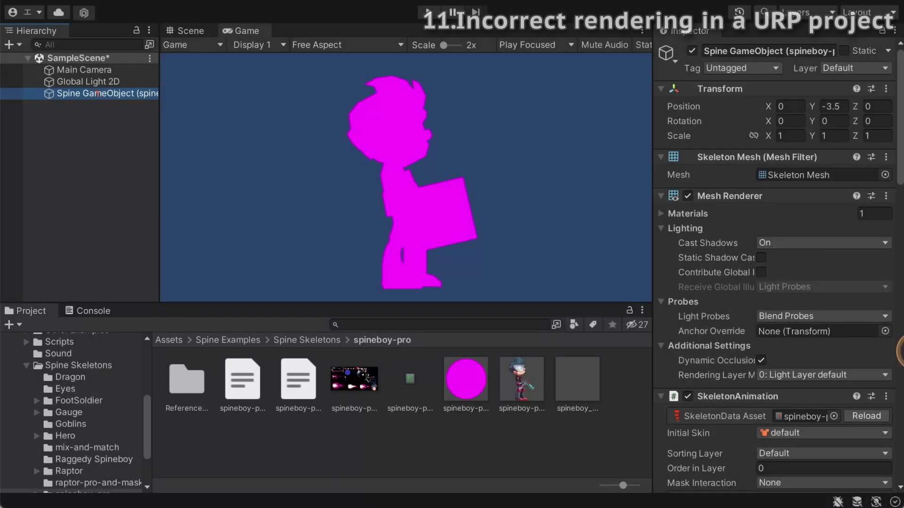
{"action": "scroll", "coordinate": [840, 361], "scroll_direction": "down", "scroll_amount": 15}
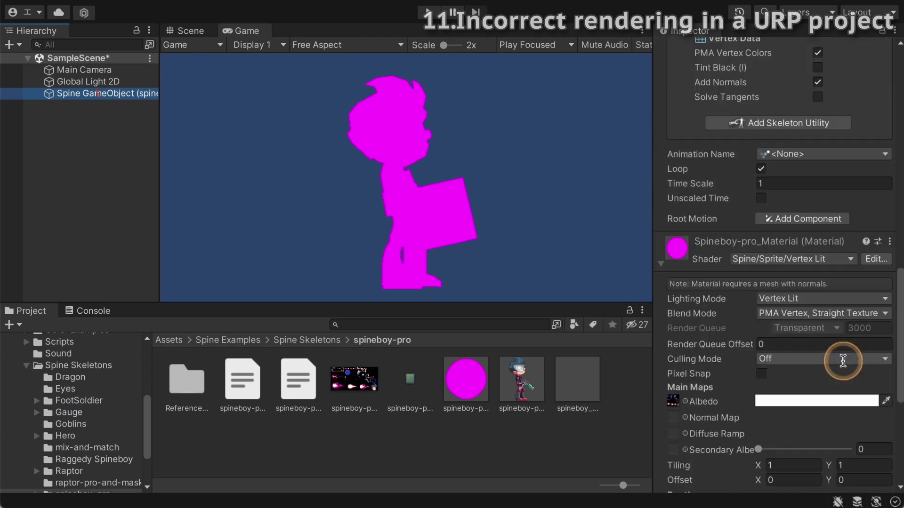
{"action": "scroll", "coordinate": [842, 361], "scroll_direction": "down", "scroll_amount": 3}
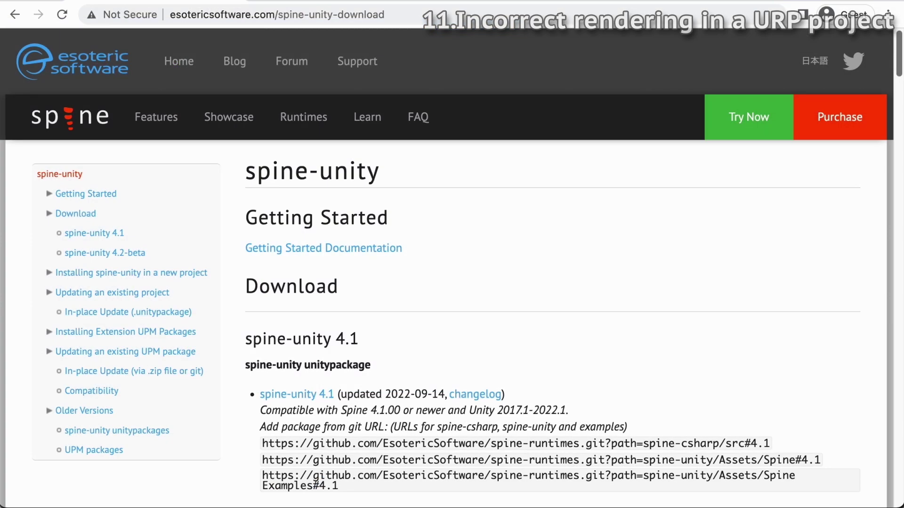
Download the 'Unity 2019.3-2022.1: spine.urp-shaders 4.1' package and select its git URL
{"action": "scroll", "coordinate": [452, 263], "scroll_direction": "down", "scroll_amount": 6}
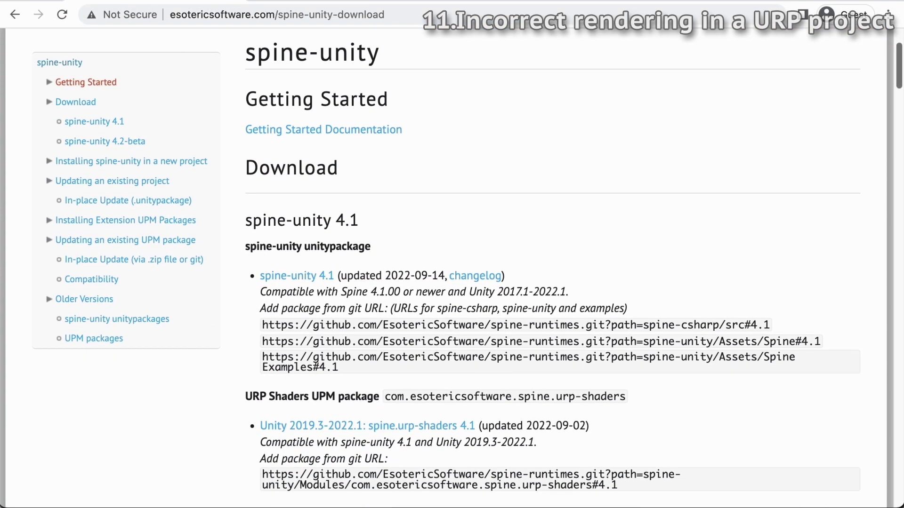
{"action": "scroll", "coordinate": [452, 263], "scroll_direction": "down", "scroll_amount": 1}
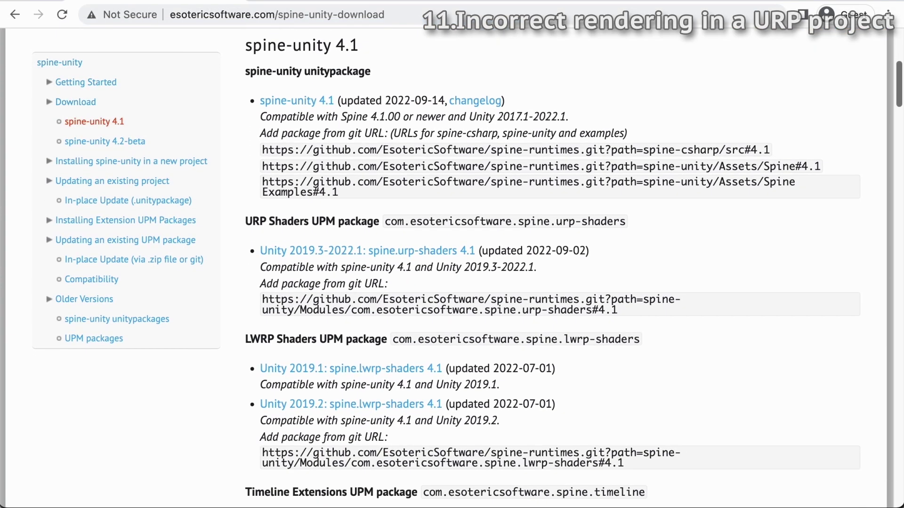
{"action": "left_click", "coordinate": [373, 258]}
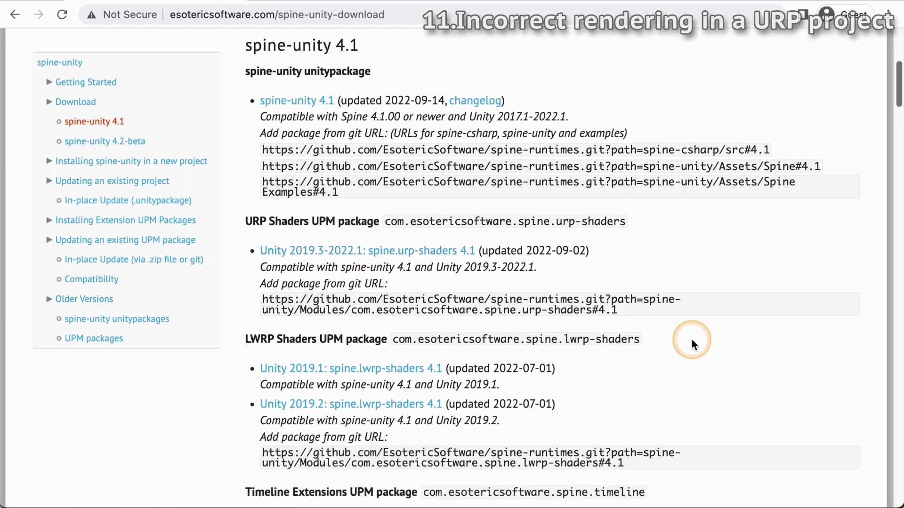
{"action": "left_click_drag", "start_coordinate": [626, 311], "coordinate": [264, 301]}
Copy the spine urp-shaders git URL and install it through Package Manager's Add package from git URL
{"action": "right_click", "coordinate": [294, 302]}
{"action": "left_click", "coordinate": [315, 330]}
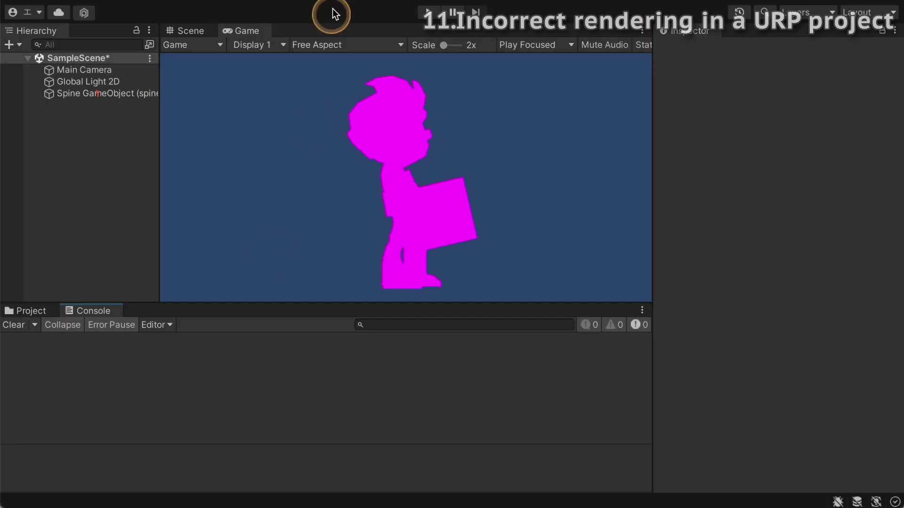
{"action": "left_click", "coordinate": [332, 14]}
{"action": "left_click", "coordinate": [393, 161]}
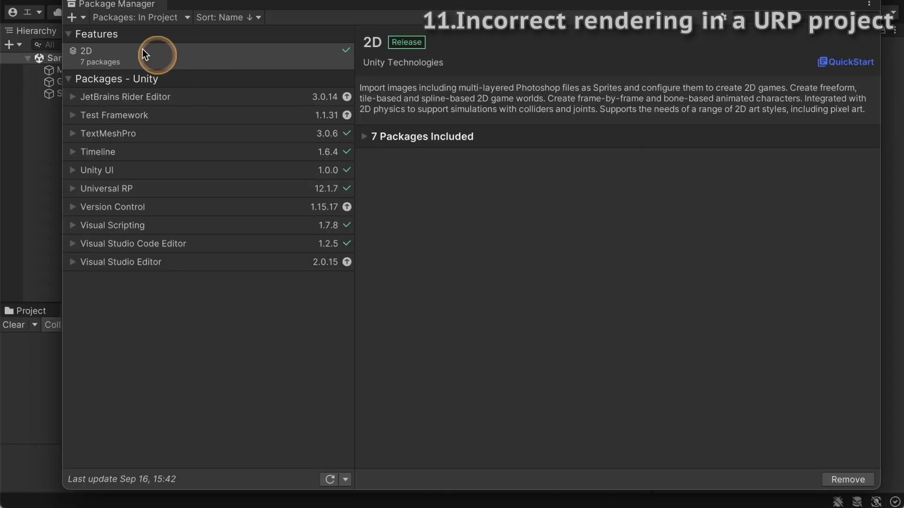
{"action": "left_click", "coordinate": [72, 17]}
{"action": "left_click", "coordinate": [108, 62]}
{"action": "key", "text": "ctrl+v"}
{"action": "left_click", "coordinate": [276, 49]}
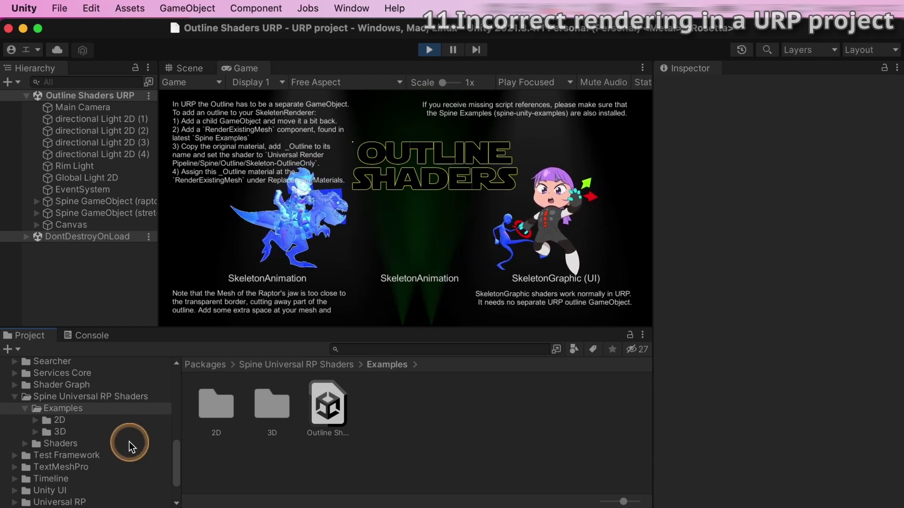
Browse the Examples/2D and Examples/3D folders, then inspect Example URP Asset
{"action": "left_click", "coordinate": [123, 419]}
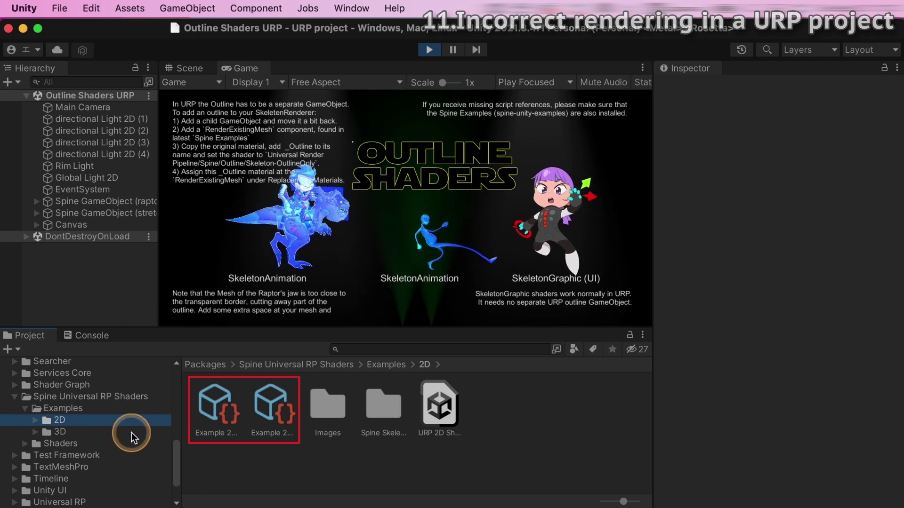
{"action": "left_click", "coordinate": [131, 434]}
{"action": "left_click", "coordinate": [199, 417]}
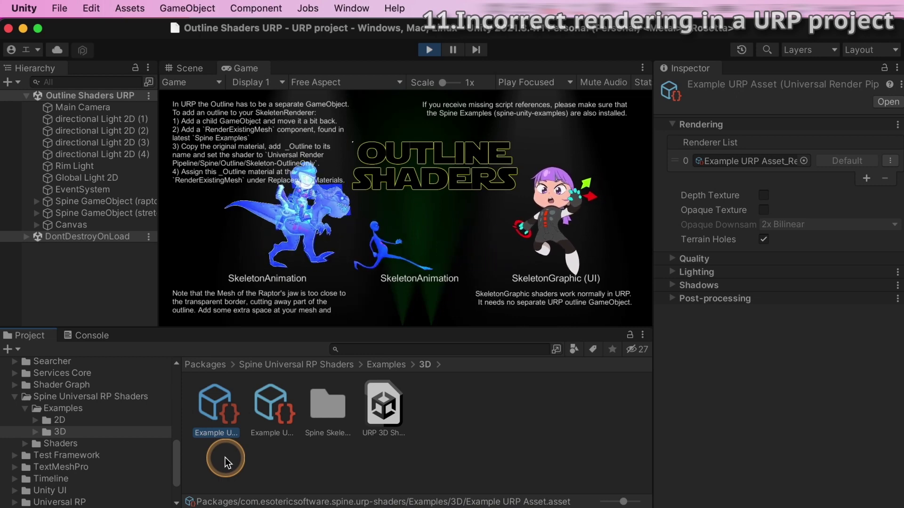
Set the Graphics Scriptable Render Pipeline to Example 2D URP Asset
{"action": "left_click", "coordinate": [90, 7]}
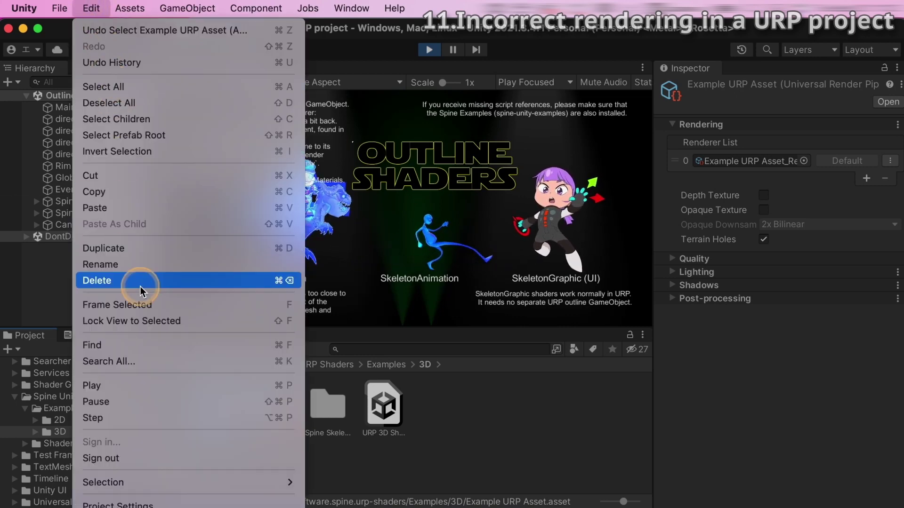
{"action": "left_click", "coordinate": [194, 455]}
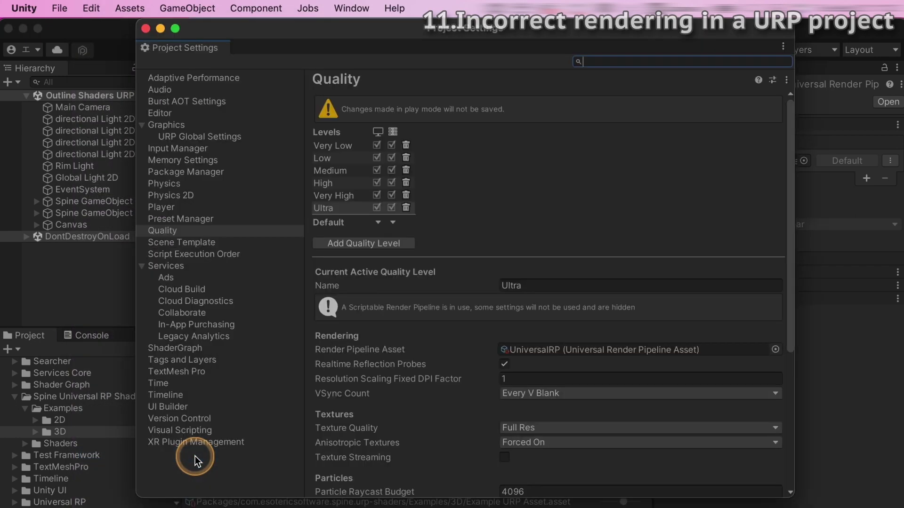
{"action": "left_click", "coordinate": [219, 123]}
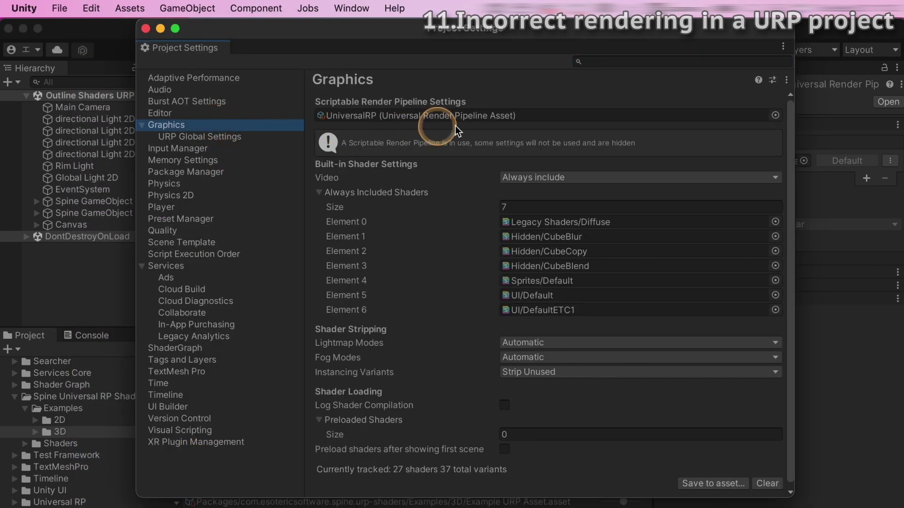
{"action": "left_click", "coordinate": [776, 115]}
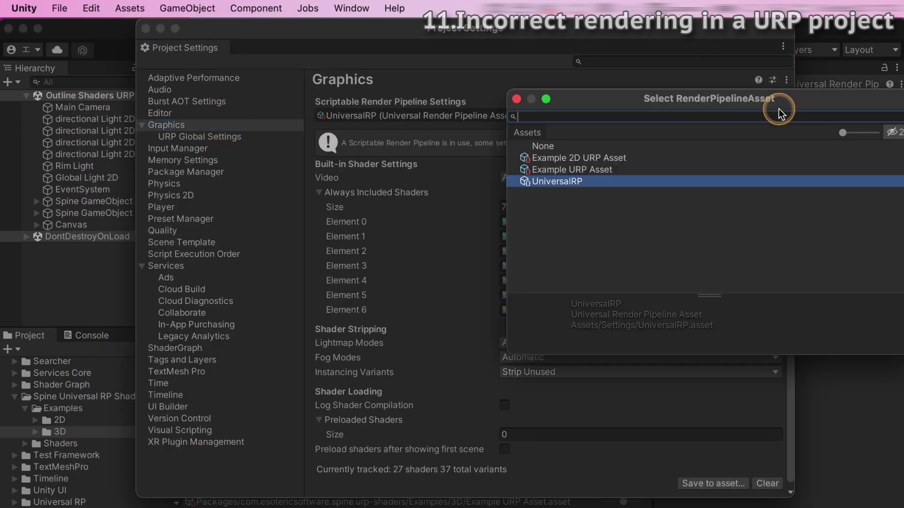
{"action": "left_click", "coordinate": [675, 160]}
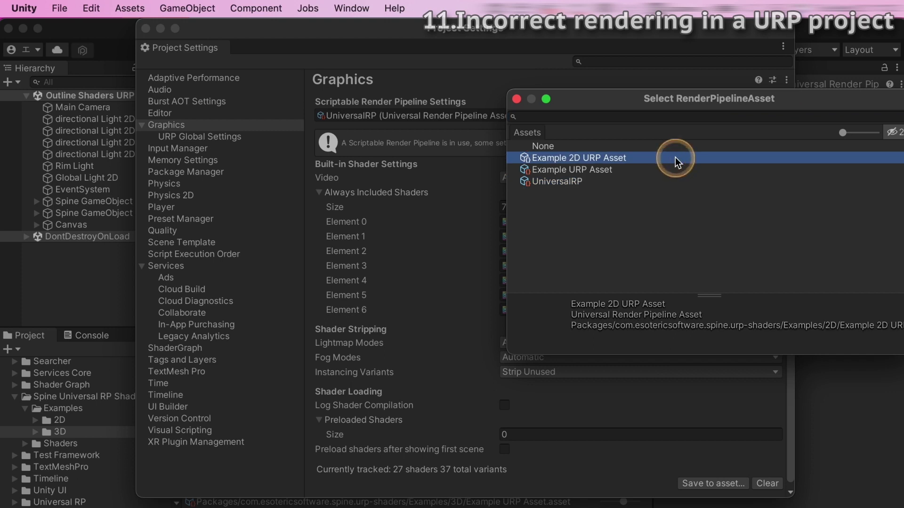
{"action": "left_click", "coordinate": [485, 248]}
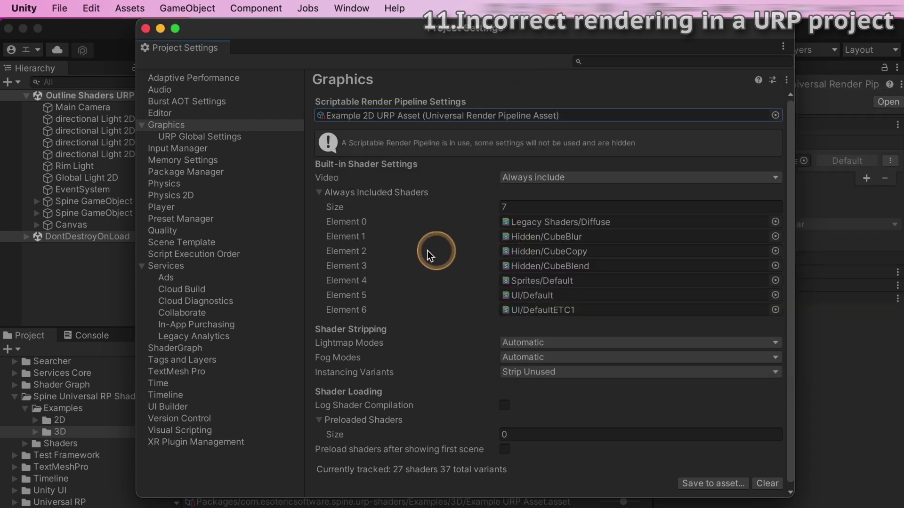
Set the Quality level's Render Pipeline Asset to Example 2D URP Asset too
{"action": "left_click", "coordinate": [178, 231]}
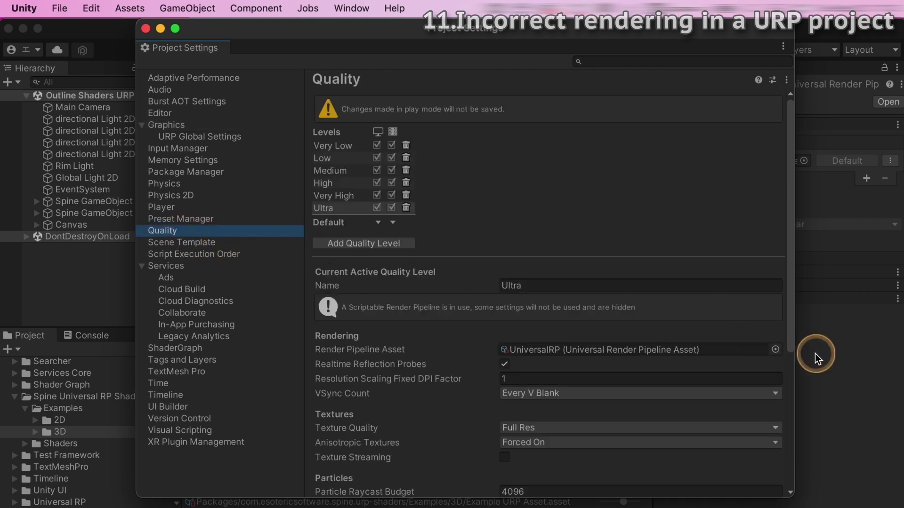
{"action": "left_click", "coordinate": [775, 349]}
{"action": "left_click", "coordinate": [756, 347]}
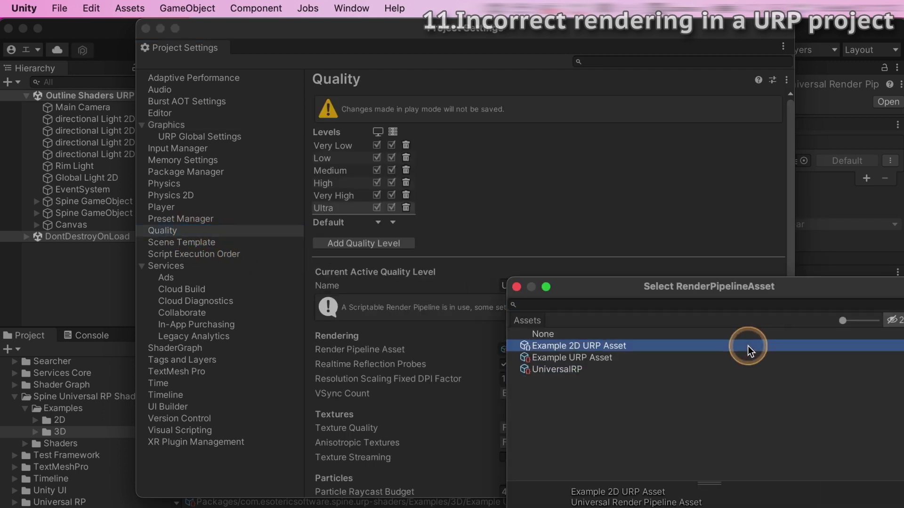
{"action": "left_click", "coordinate": [520, 257]}
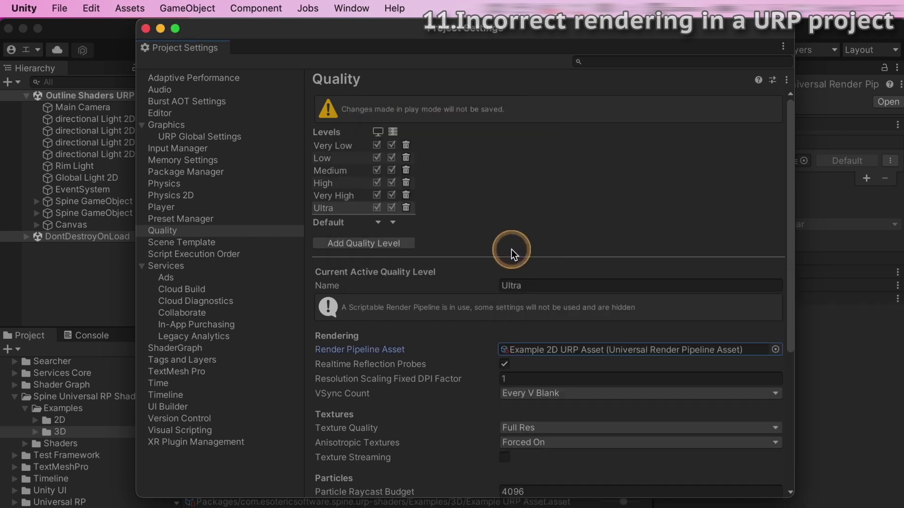
{"action": "left_click", "coordinate": [893, 401]}
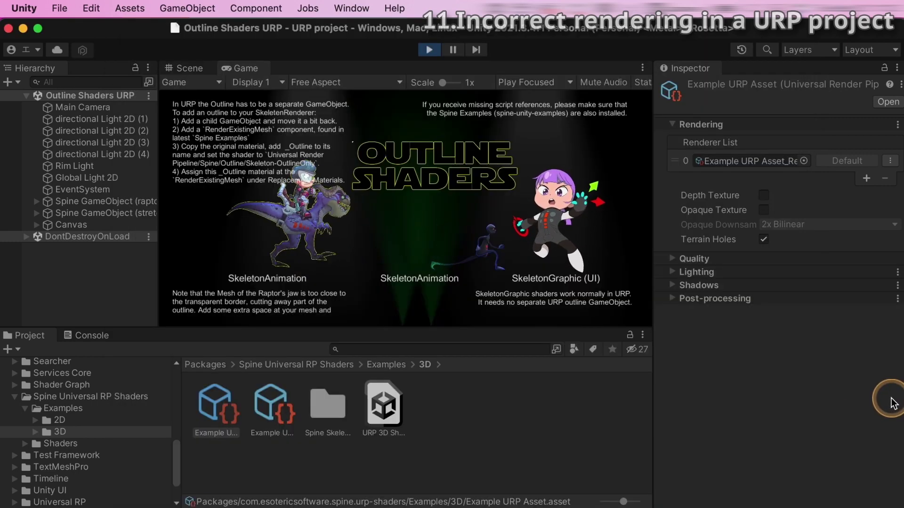
Switch the Spine GameObject's material shader to Universal Render Pipeline > 2D > Spine
{"action": "left_click", "coordinate": [128, 132]}
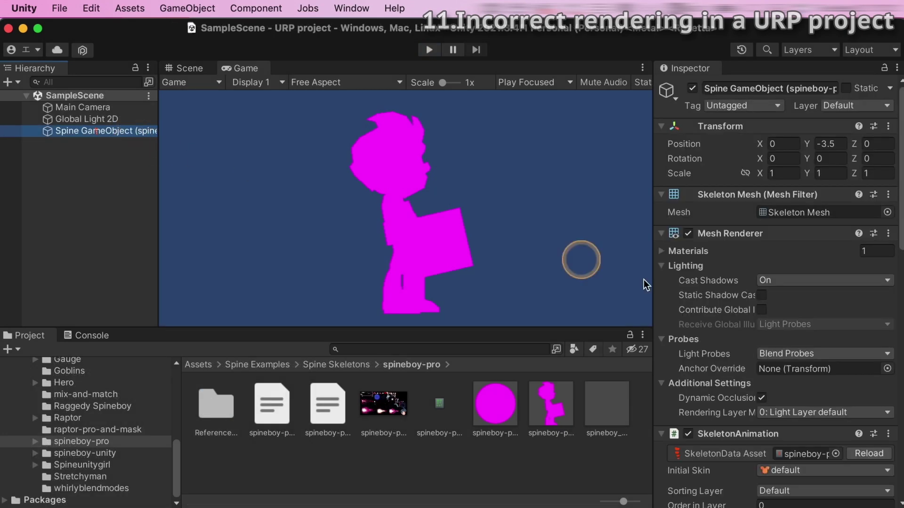
{"action": "scroll", "coordinate": [875, 357], "scroll_direction": "down", "scroll_amount": 10}
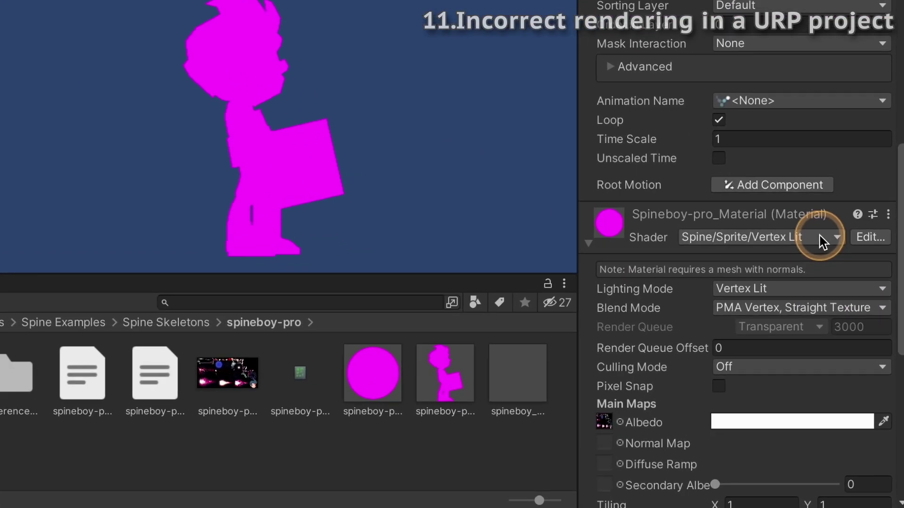
{"action": "left_click", "coordinate": [842, 299]}
{"action": "left_click", "coordinate": [811, 359]}
{"action": "left_click", "coordinate": [785, 301]}
{"action": "left_click", "coordinate": [786, 302]}
{"action": "left_click", "coordinate": [785, 305]}
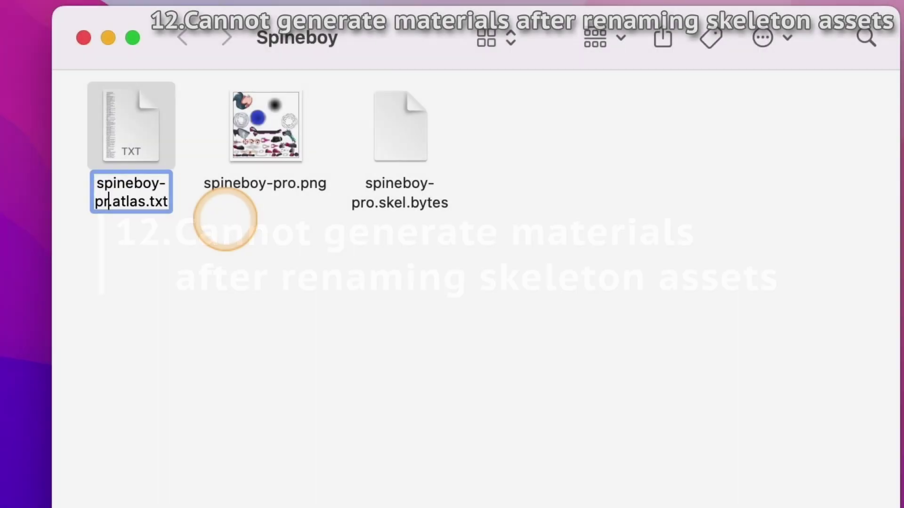
Rename the three spineboy-pro files to drop '-pro', then open spineboy.atlas.txt in TextEdit
{"action": "key", "text": "BackSpace"}
{"action": "key", "text": "BackSpace"}
{"action": "key", "text": "BackSpace"}
{"action": "left_click", "coordinate": [275, 186]}
{"action": "key", "text": "Return"}
{"action": "key", "text": "BackSpace"}
{"action": "key", "text": "BackSpace"}
{"action": "key", "text": "BackSpace"}
{"action": "key", "text": "BackSpace"}
{"action": "left_click", "coordinate": [382, 201]}
{"action": "left_click", "coordinate": [379, 202]}
{"action": "key", "text": "BackSpace"}
{"action": "key", "text": "BackSpace"}
{"action": "key", "text": "BackSpace"}
{"action": "key", "text": "BackSpace"}
{"action": "left_click", "coordinate": [448, 244]}
{"action": "left_click", "coordinate": [148, 135]}
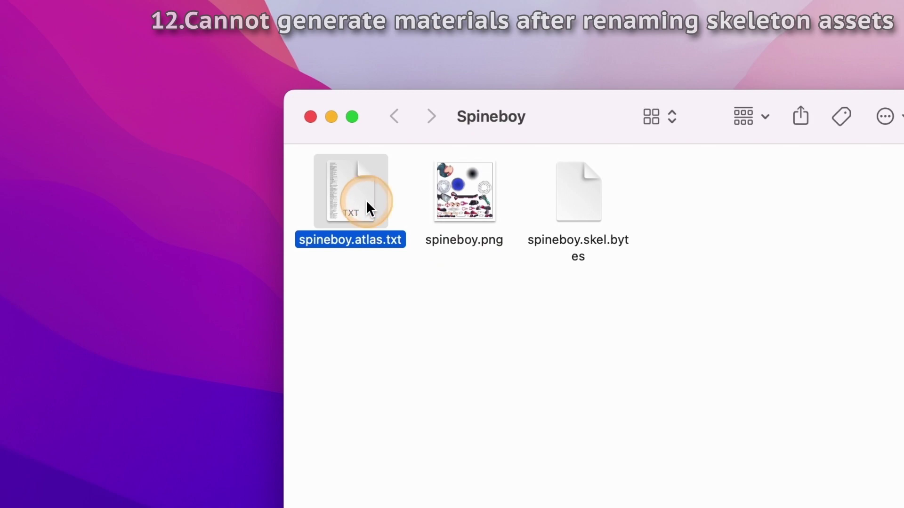
{"action": "double_click", "coordinate": [367, 203]}
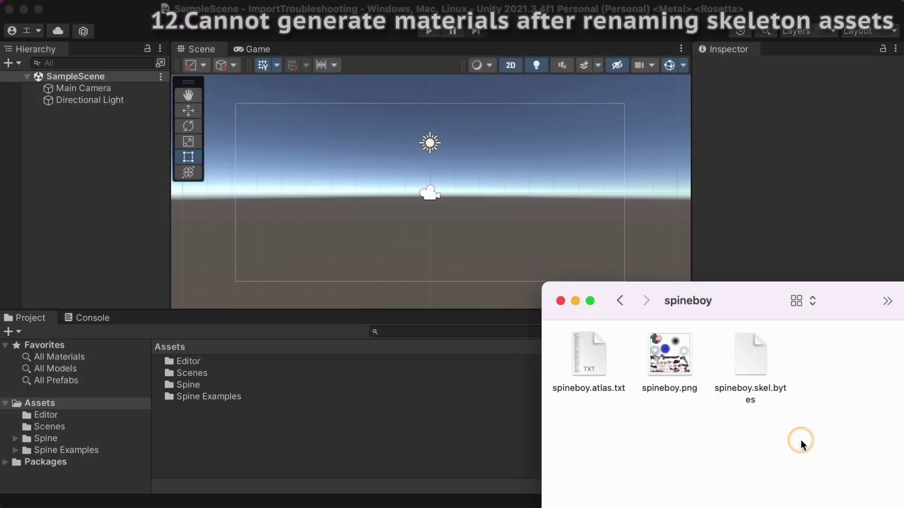
Import the three renamed spineboy files into Assets, select spineboy_Atlas, and check the Console errors
{"action": "left_click_drag", "start_coordinate": [791, 440], "coordinate": [338, 447]}
{"action": "left_click", "coordinate": [317, 440]}
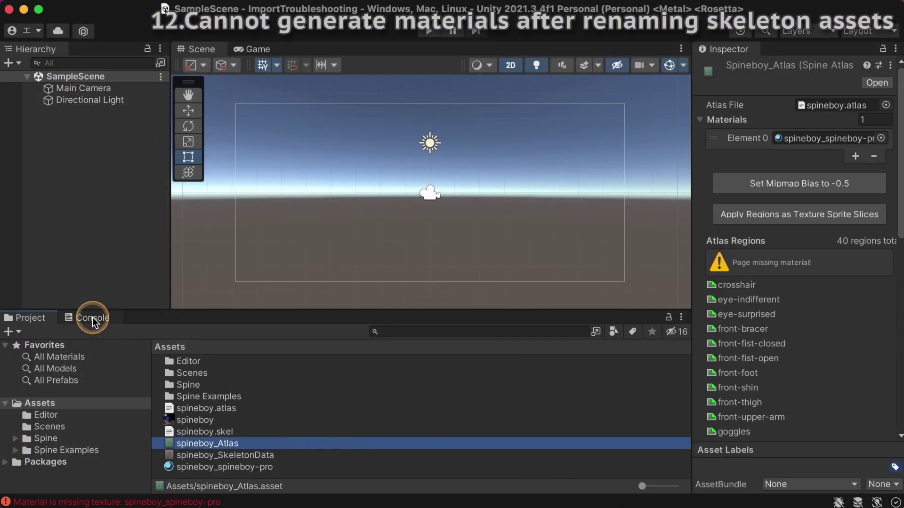
{"action": "left_click", "coordinate": [91, 318]}
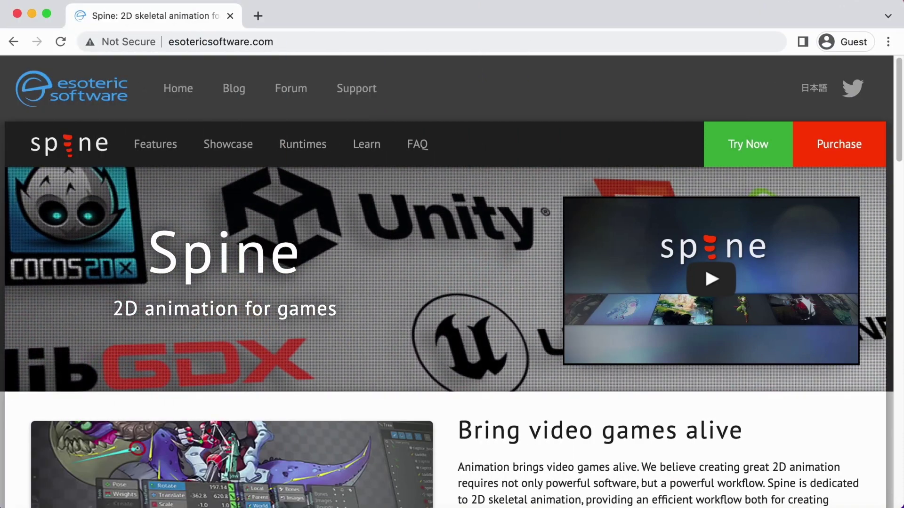
Browse to the Unity section of the Spine forum and open its new-topic form
{"action": "left_click", "coordinate": [294, 89]}
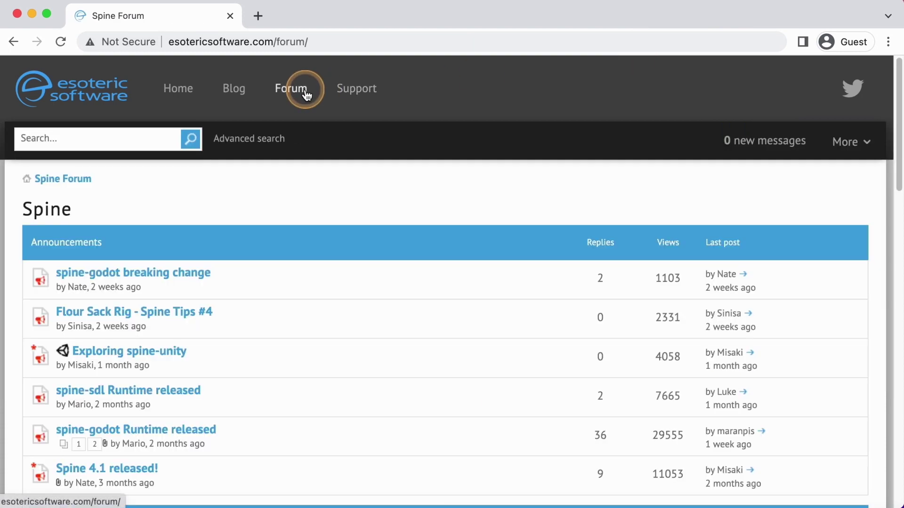
{"action": "scroll", "coordinate": [251, 273], "scroll_direction": "down", "scroll_amount": 6}
{"action": "left_click", "coordinate": [70, 324]}
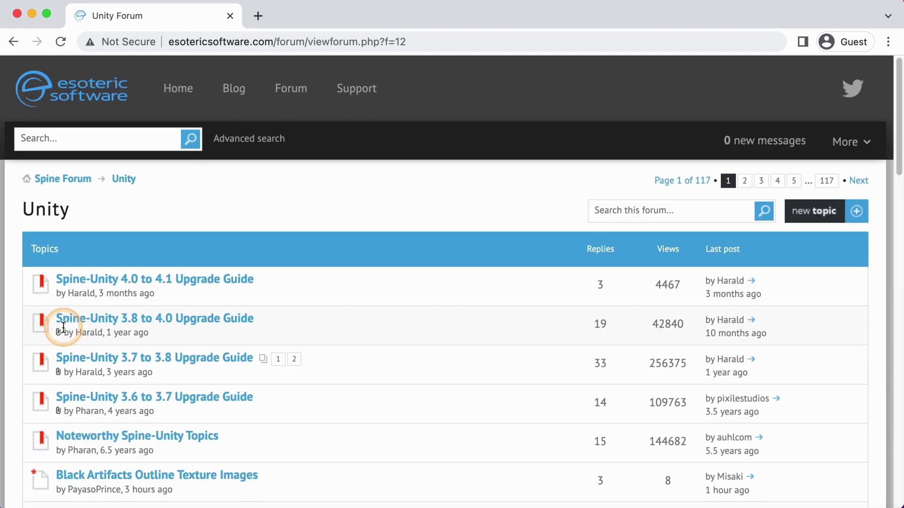
{"action": "left_click", "coordinate": [815, 225]}
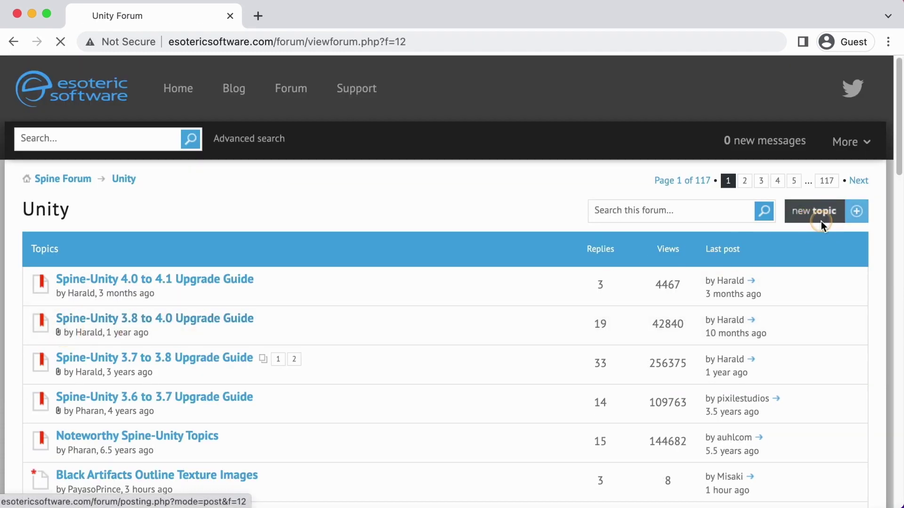
{"action": "scroll", "coordinate": [821, 221], "scroll_direction": "down", "scroll_amount": 2}
{"action": "scroll", "coordinate": [824, 263], "scroll_direction": "down", "scroll_amount": 2}
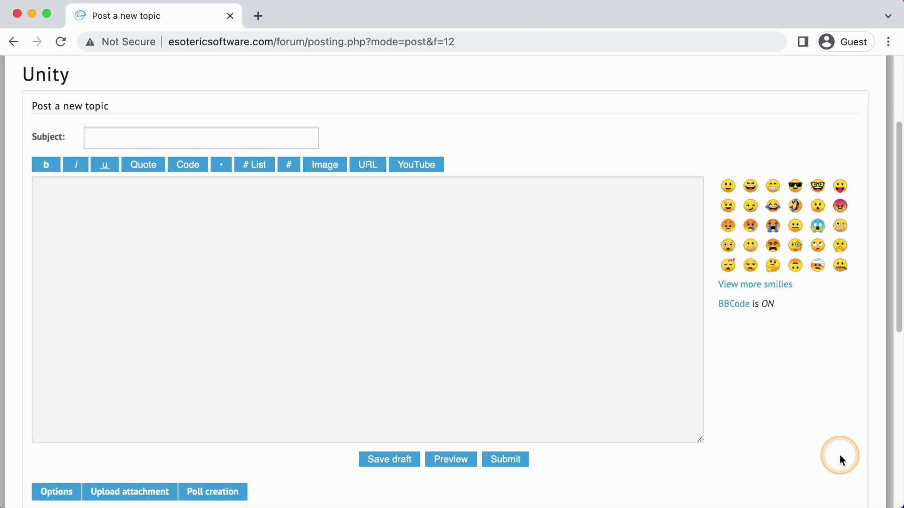
{"action": "scroll", "coordinate": [839, 456], "scroll_direction": "up", "scroll_amount": 3}
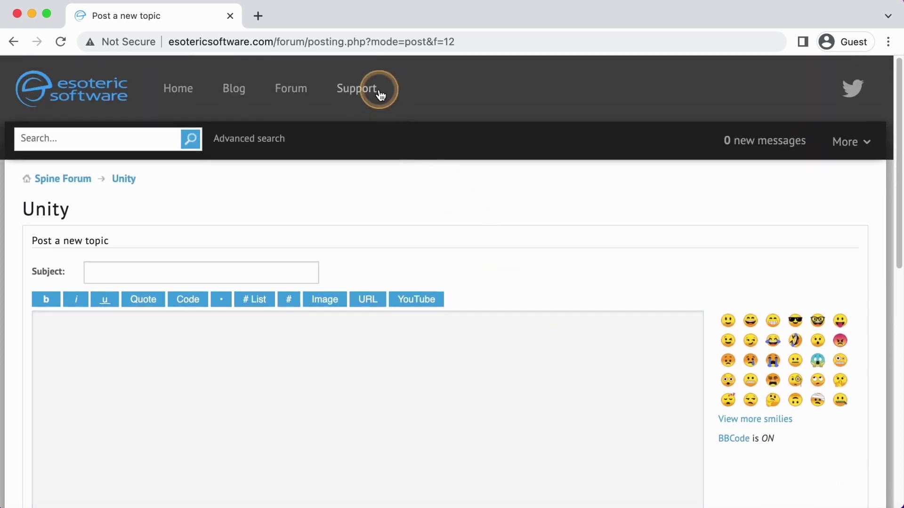
View the Contact us form on the Spine Support page, then return to Unity
{"action": "left_click", "coordinate": [370, 88]}
{"action": "scroll", "coordinate": [721, 348], "scroll_direction": "down", "scroll_amount": 10}
{"action": "scroll", "coordinate": [721, 349], "scroll_direction": "down", "scroll_amount": 15}
{"action": "left_click", "coordinate": [554, 297]}
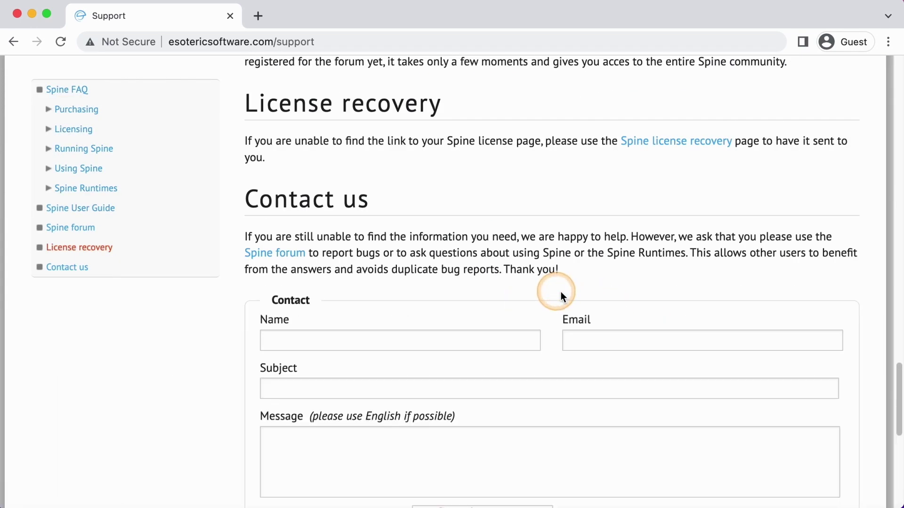
{"action": "scroll", "coordinate": [840, 382], "scroll_direction": "down", "scroll_amount": 3}
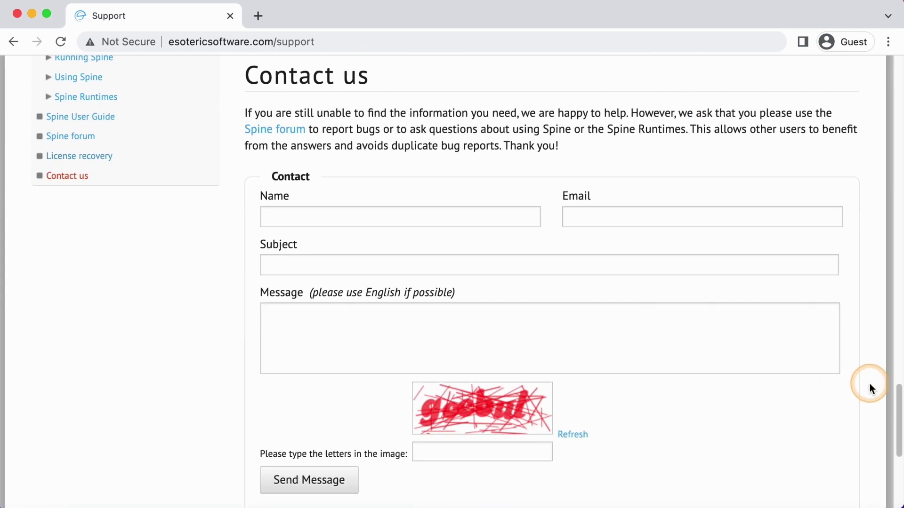
{"action": "key", "text": "super+Tab"}
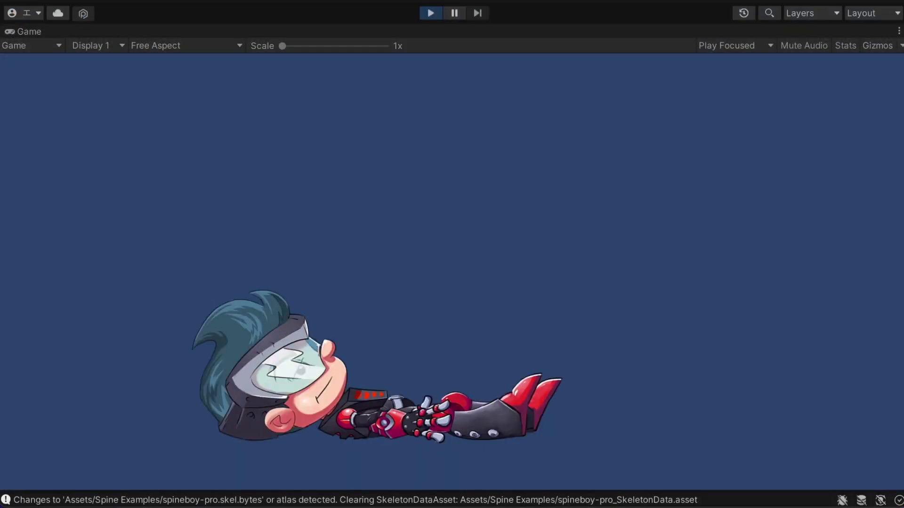